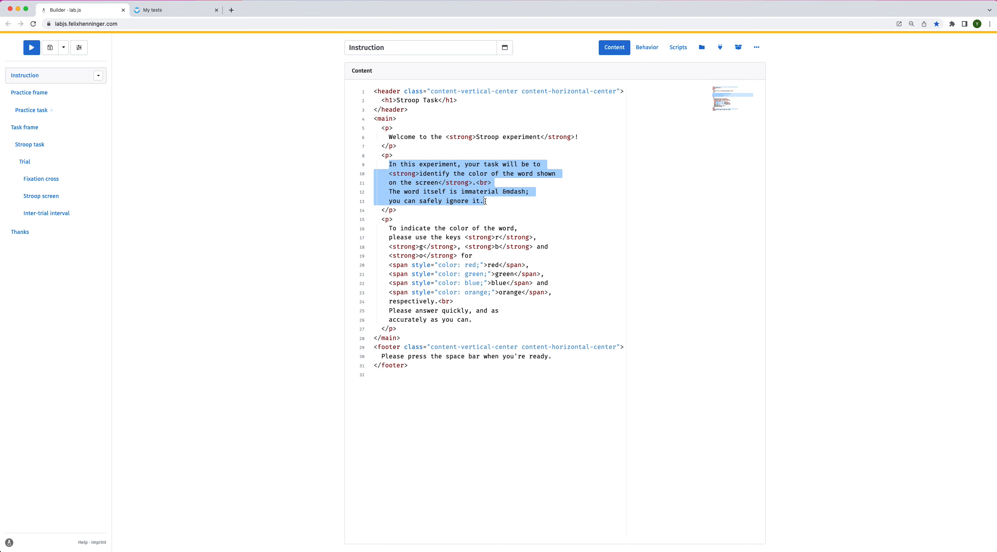
# Add a new sequence component at the top of the study
pyautogui.click(582, 222)
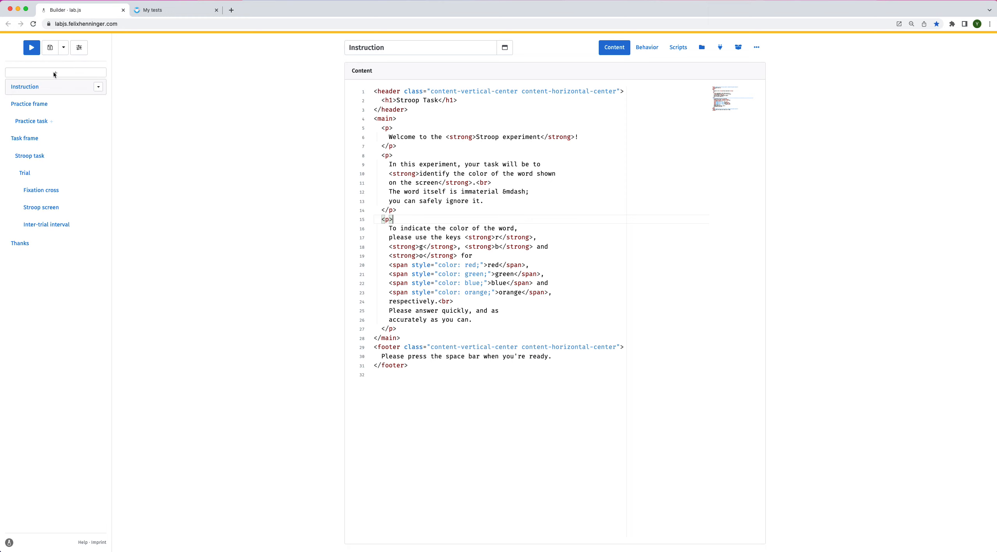
pyautogui.click(54, 73)
pyautogui.click(519, 80)
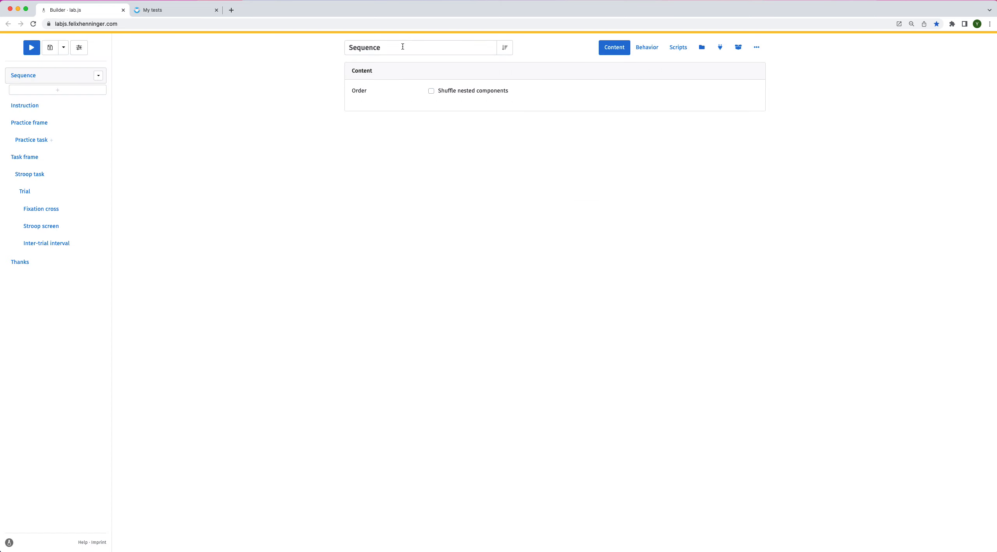
# Rename the new sequence to "Stroop task"
pyautogui.moveTo(403, 46); pyautogui.dragTo(360, 44)
pyautogui.write('Str')
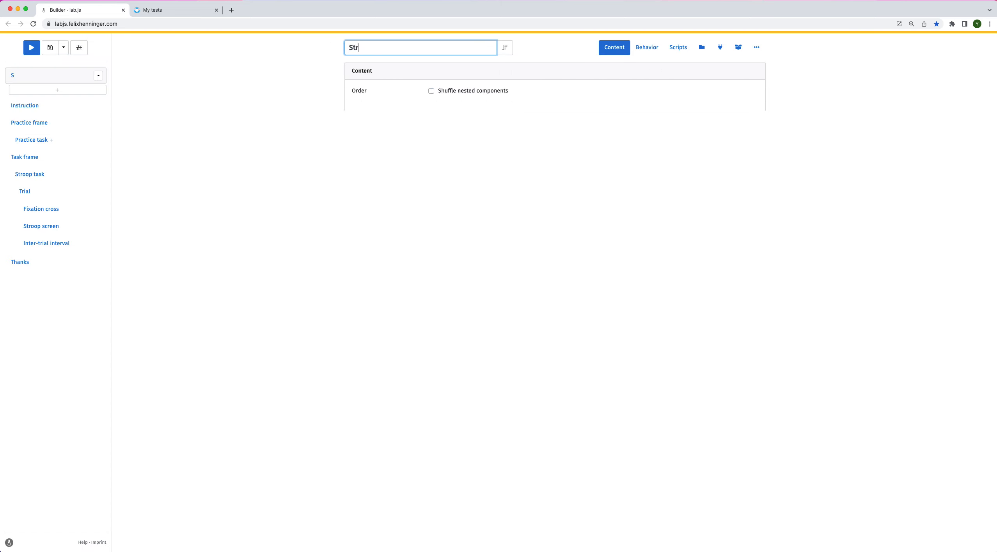
pyautogui.write('oop task')
# Move Thanks, Task frame, Practice frame and Instruction inside the Stroop task sequence, keeping their original order
pyautogui.moveTo(39, 266); pyautogui.dragTo(63, 91)
pyautogui.moveTo(49, 172); pyautogui.dragTo(57, 87)
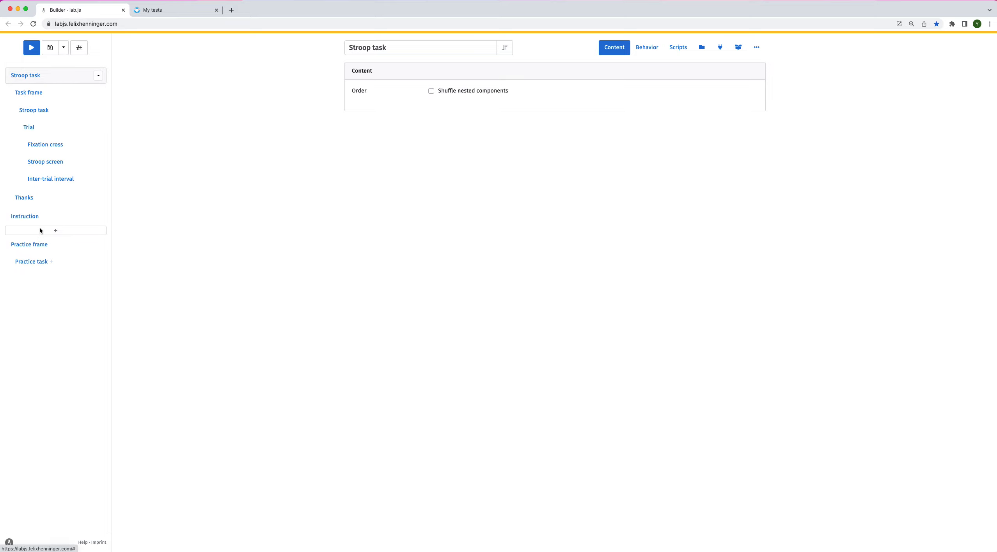
pyautogui.moveTo(39, 233); pyautogui.dragTo(50, 86)
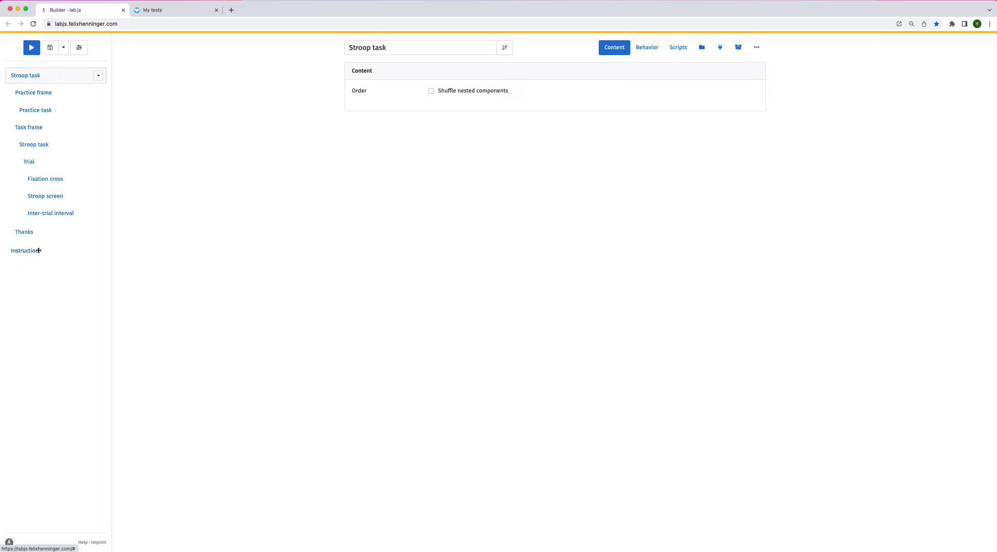
pyautogui.moveTo(37, 252); pyautogui.dragTo(68, 88)
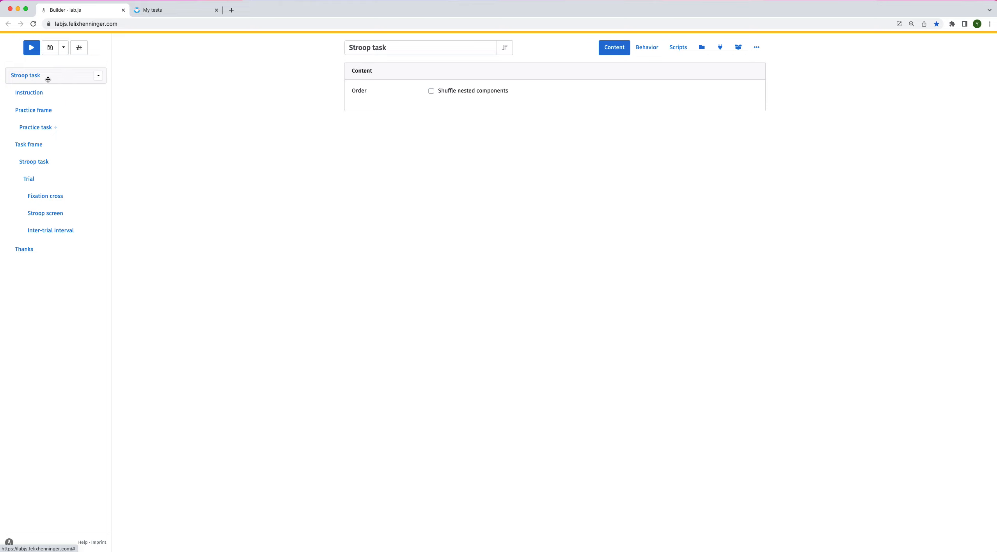
# Open the parameters of the Stroop task sequence
pyautogui.moveTo(49, 88)
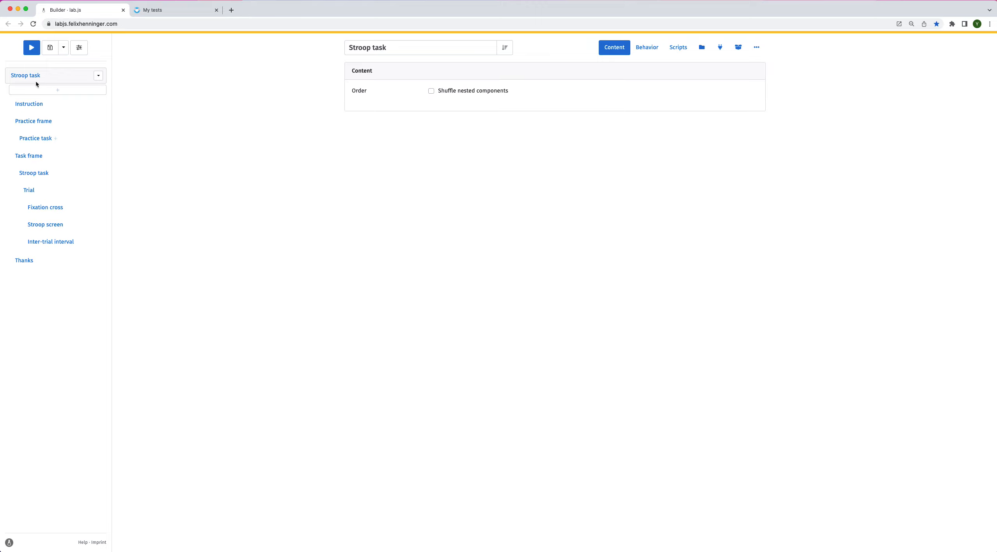
pyautogui.click(396, 47)
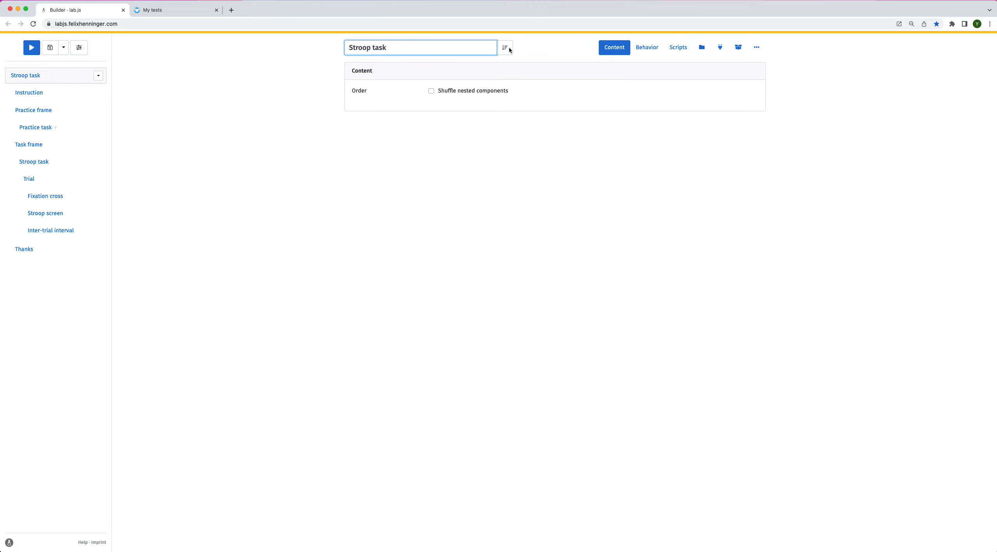
pyautogui.click(510, 47)
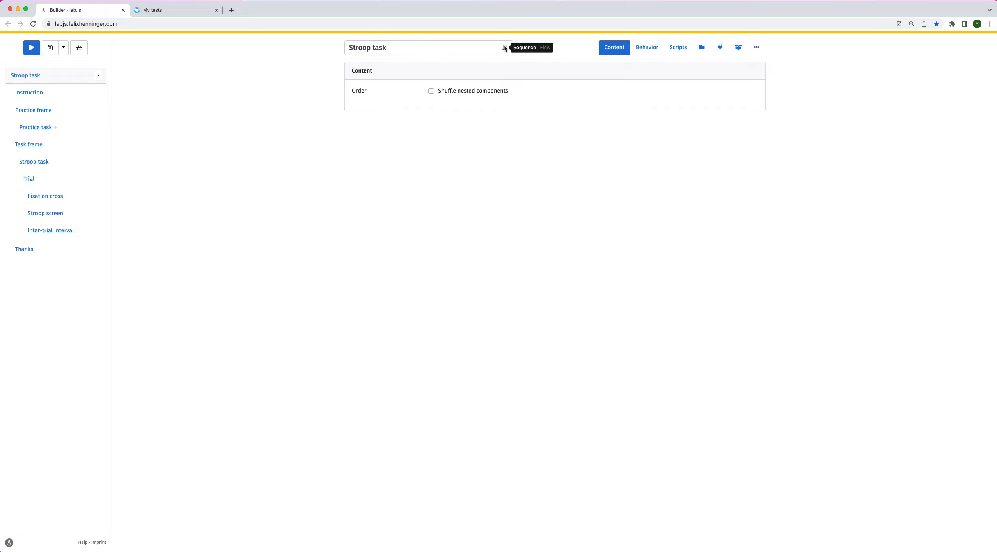
pyautogui.click(739, 51)
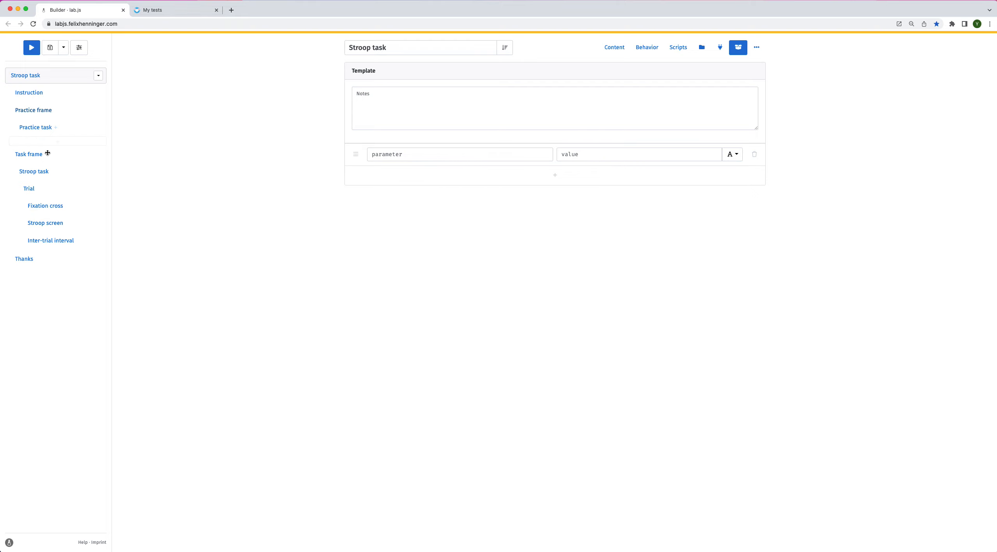
# Cut the welcome sentence out of the Instruction screen's HTML content, leaving its paragraph empty
pyautogui.click(45, 94)
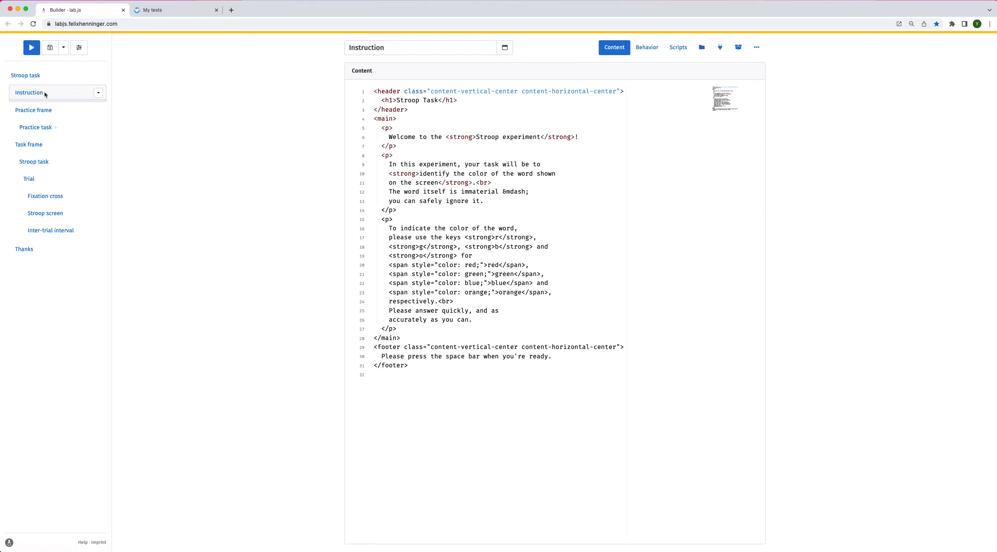
pyautogui.click(389, 137)
pyautogui.moveTo(534, 135); pyautogui.dragTo(582, 137)
pyautogui.press('super+c')
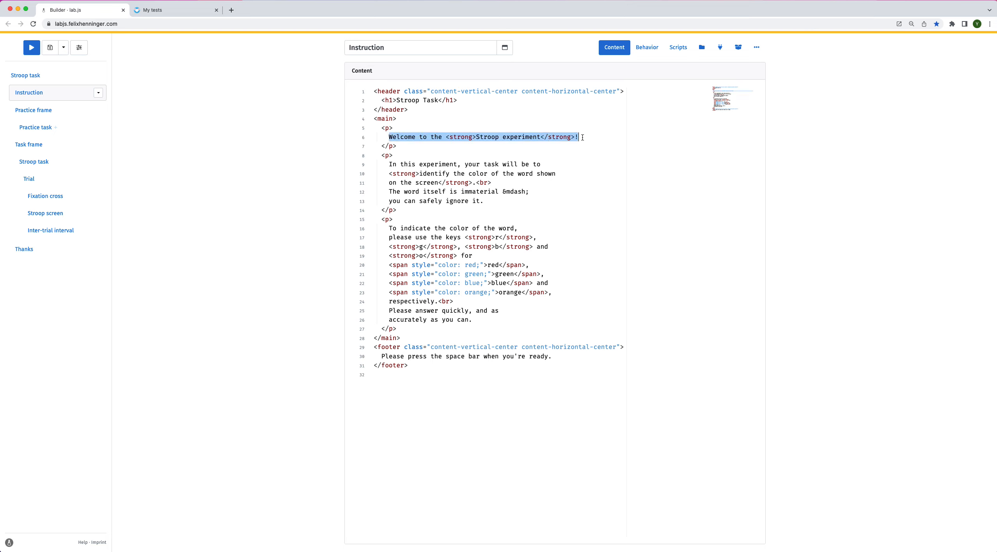
pyautogui.press('BackSpace')
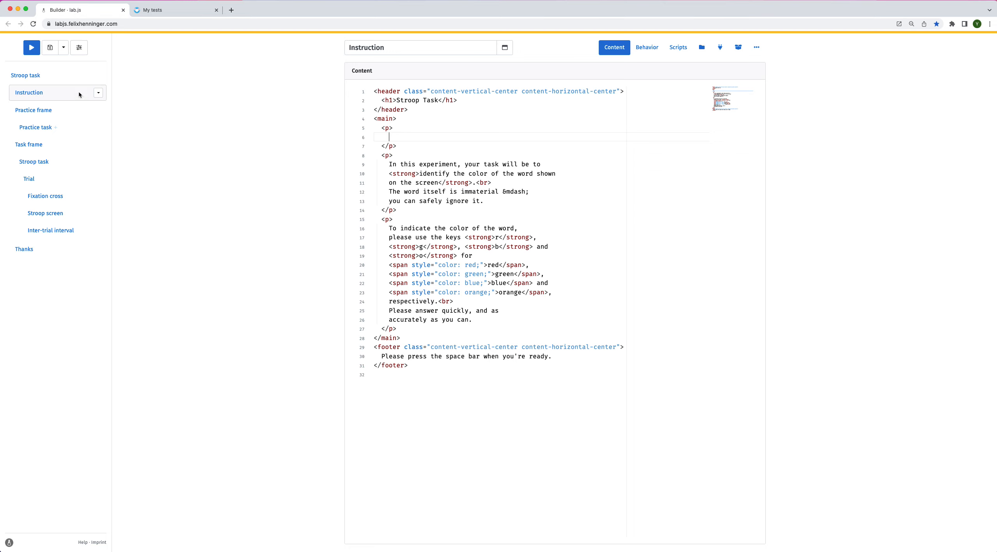
# Paste the welcome sentence as the value of the Stroop task sequence's parameter
pyautogui.click(70, 76)
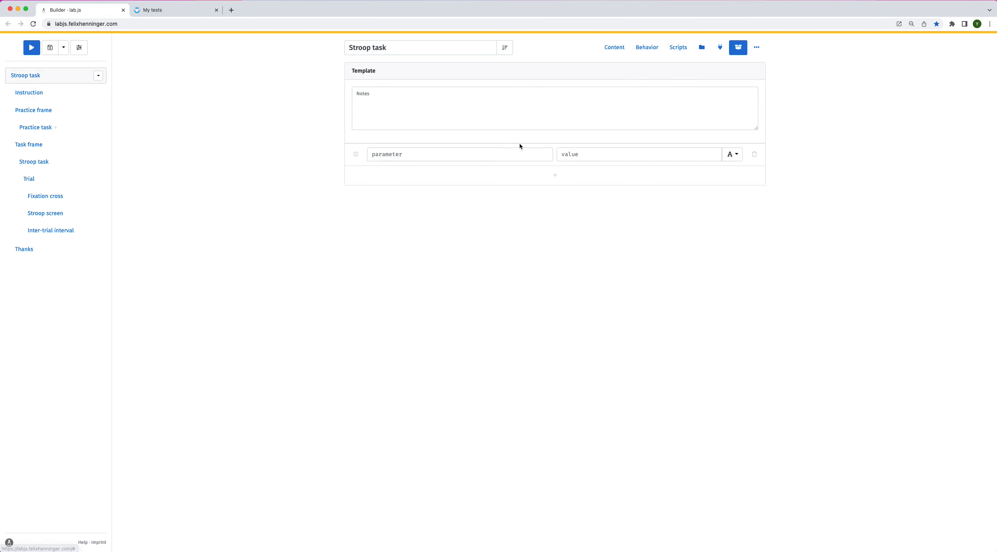
pyautogui.click(576, 152)
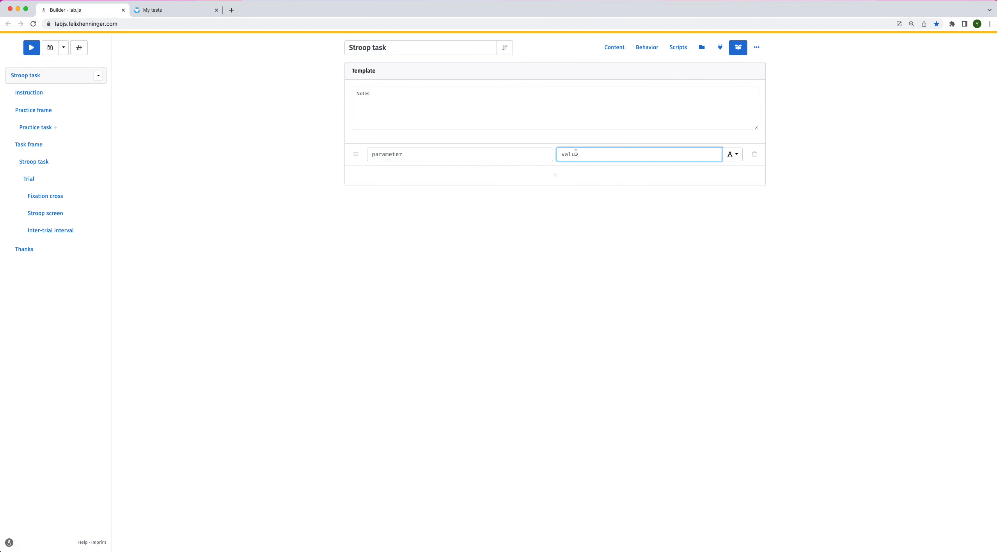
pyautogui.press('super+v')
# Name the parameter "_instructionWelcome"
pyautogui.click(497, 156)
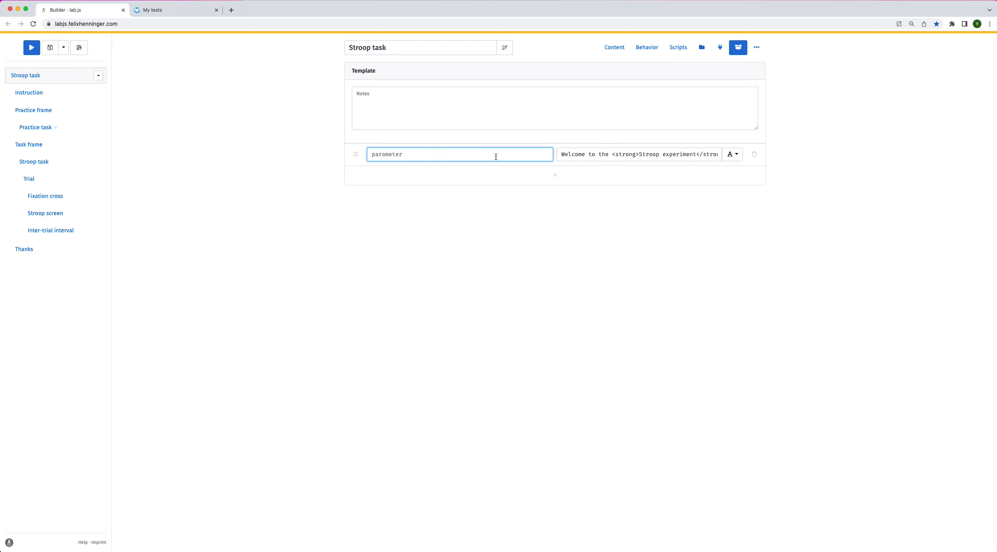
pyautogui.write('_instructionWelcome')
pyautogui.moveTo(375, 156); pyautogui.dragTo(371, 156)
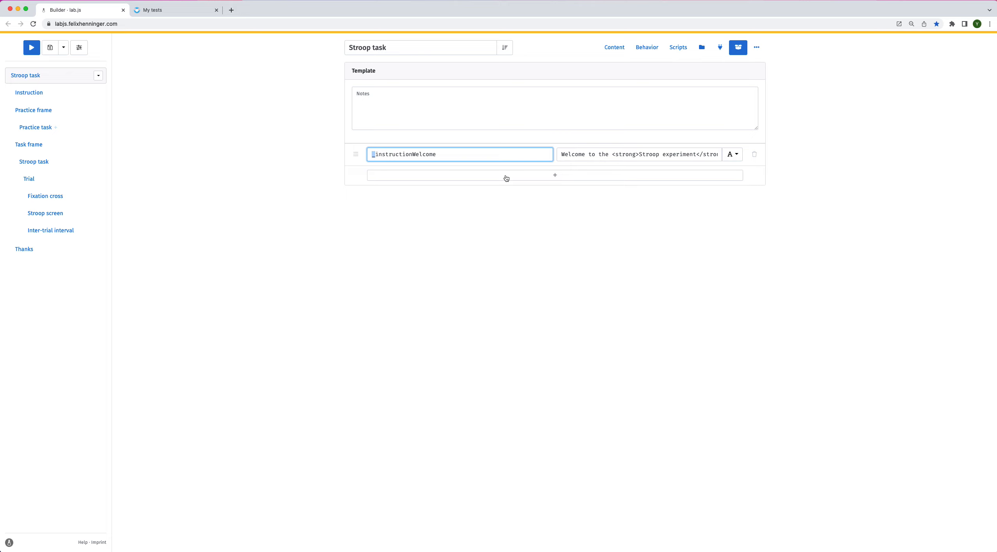
pyautogui.click(464, 154)
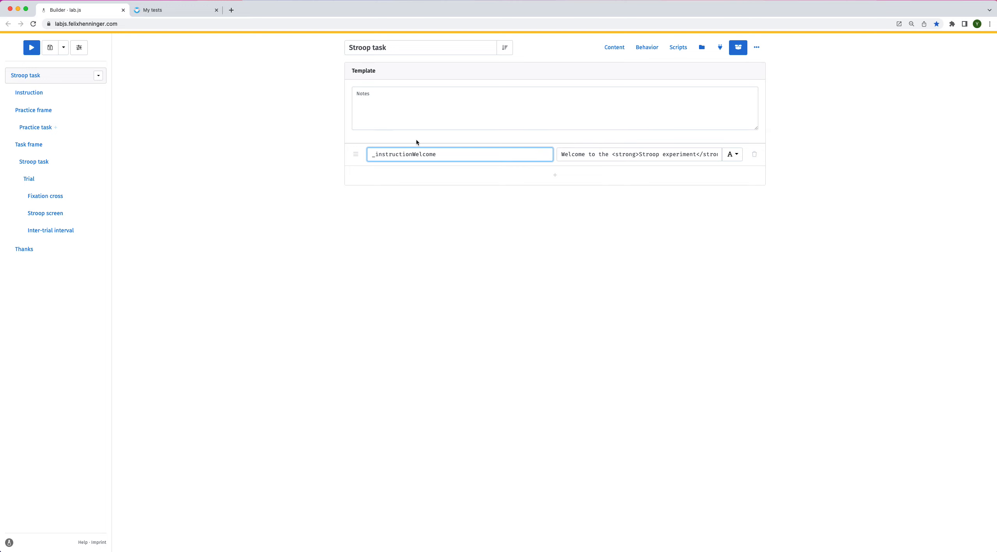
# Insert ${this.parameters._instructionWelcome} into the empty paragraph of the Instruction screen's HTML
pyautogui.click(50, 92)
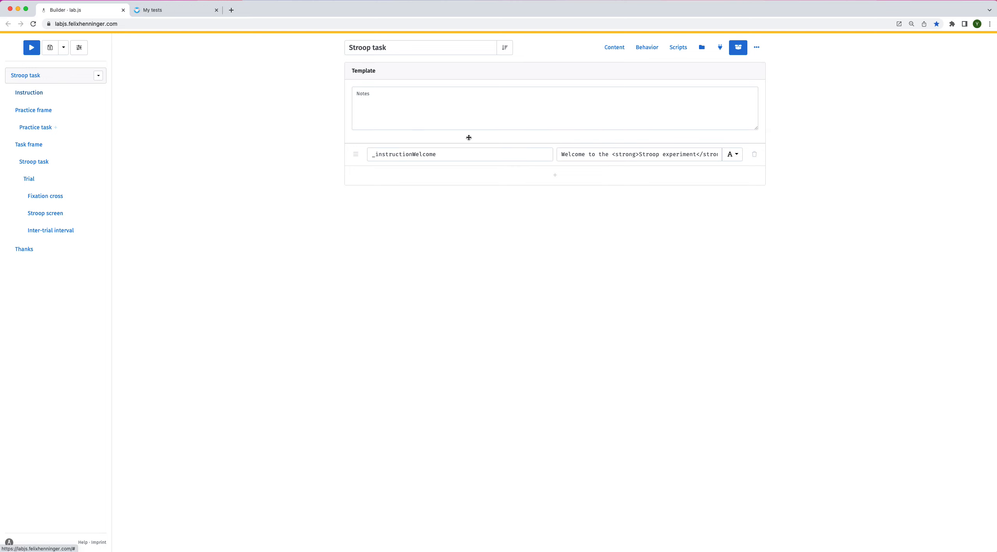
pyautogui.click(424, 134)
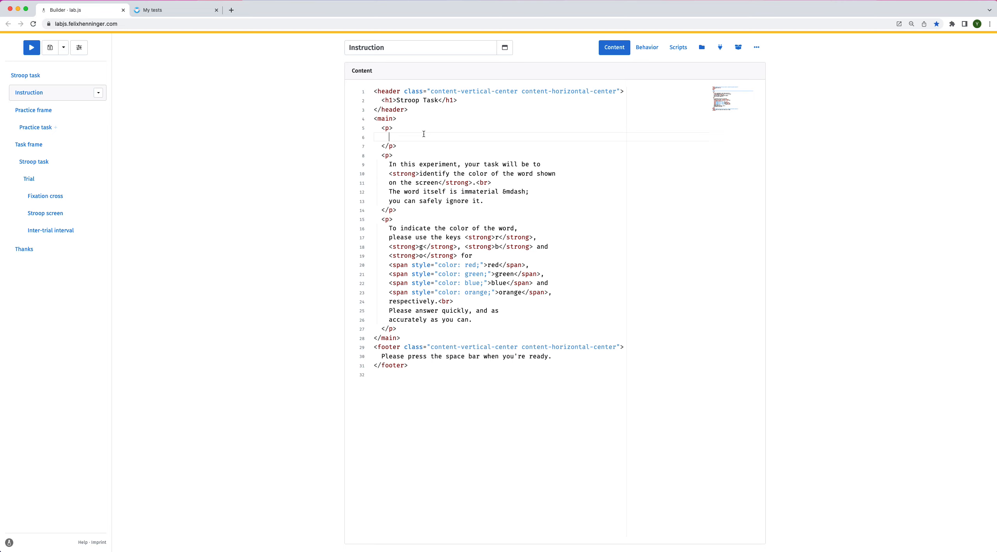
pyautogui.write('${this.parameters._instructionWelcome')
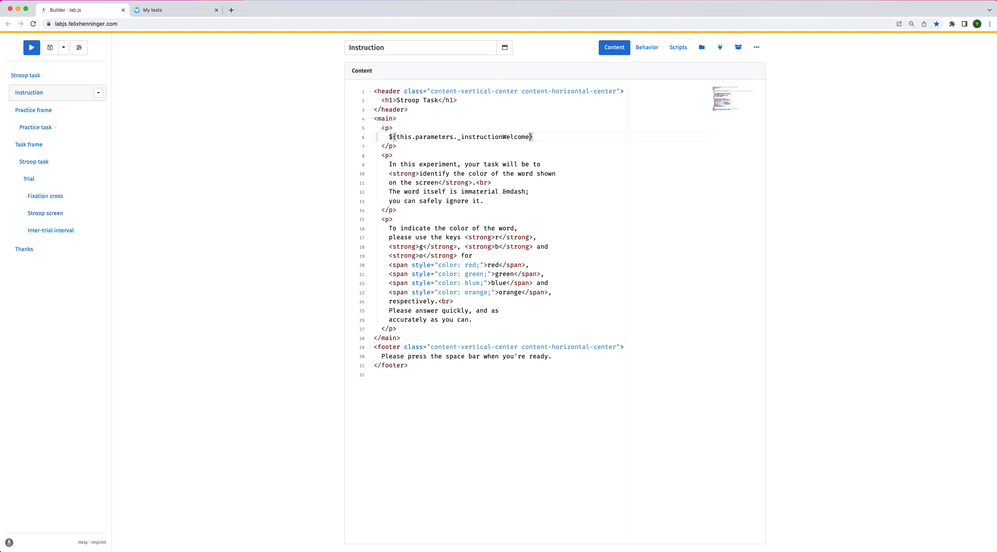
# Preview the study to check the welcome text on the instruction screen, then close the preview
pyautogui.click(577, 138)
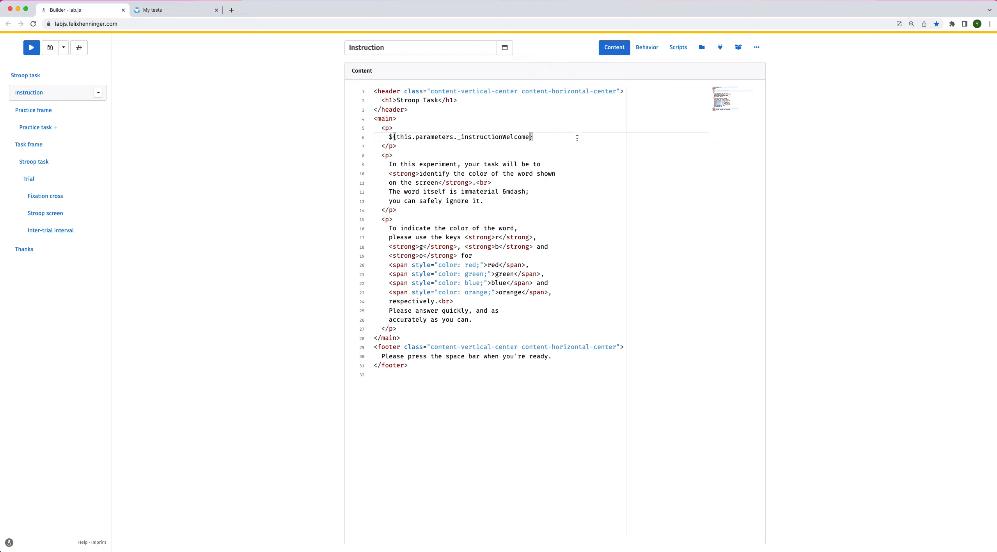
pyautogui.click(32, 48)
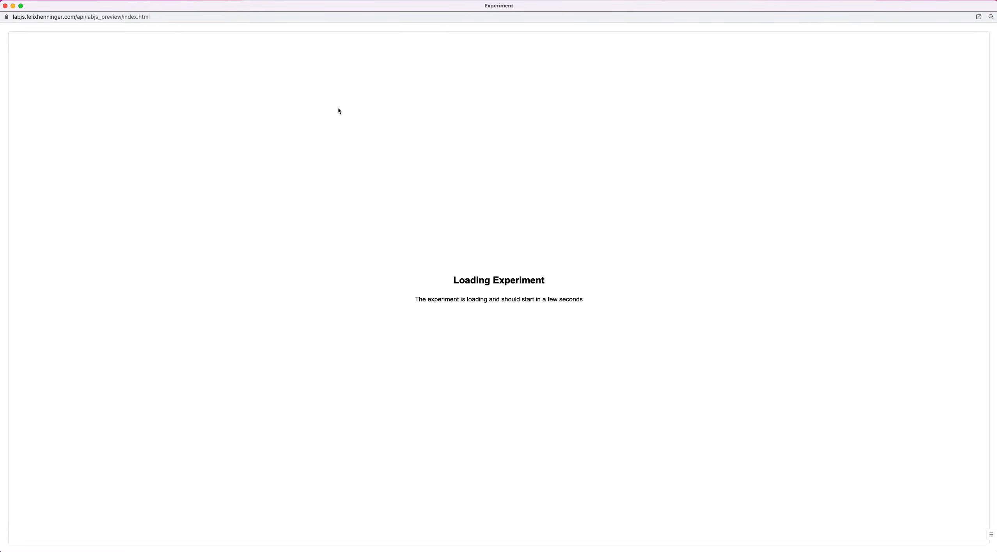
pyautogui.moveTo(448, 103); pyautogui.dragTo(553, 105)
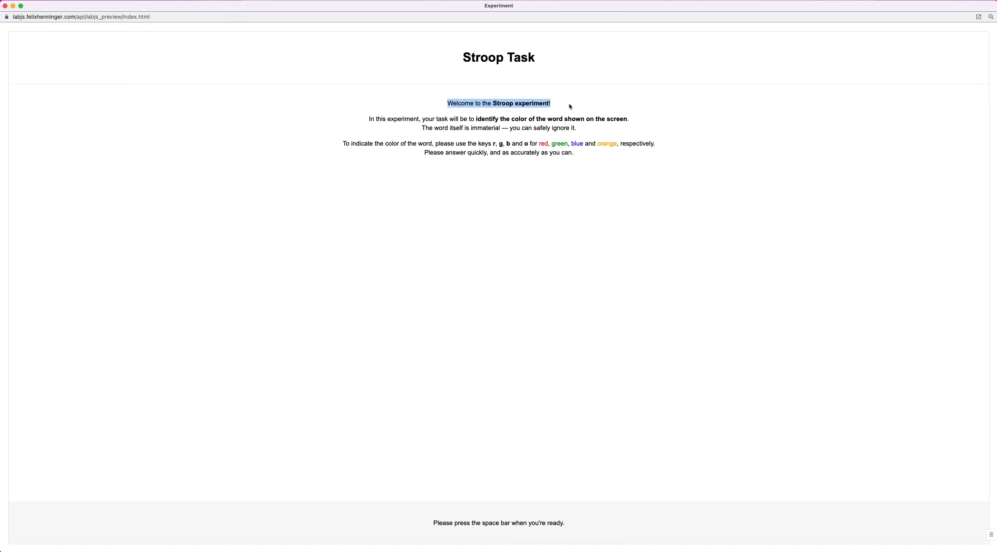
pyautogui.click(6, 5)
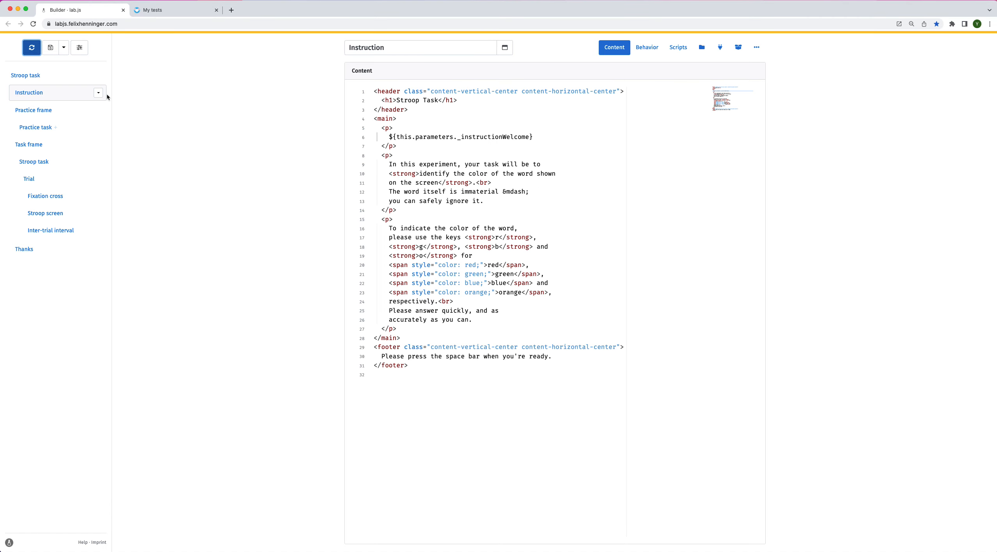
# Set the study title to "Stroop task with parameters" in the study information
pyautogui.click(79, 47)
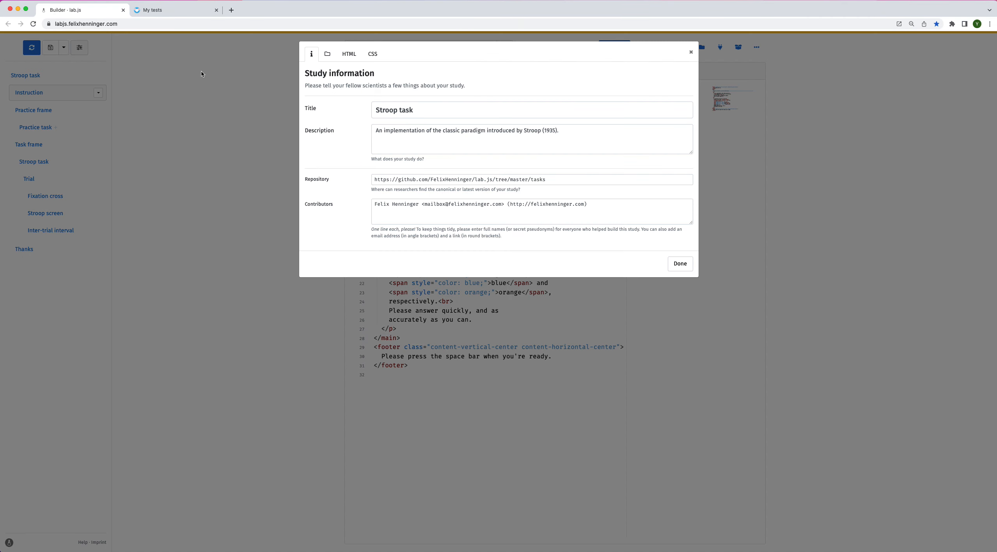
pyautogui.click(425, 112)
pyautogui.write('wit')
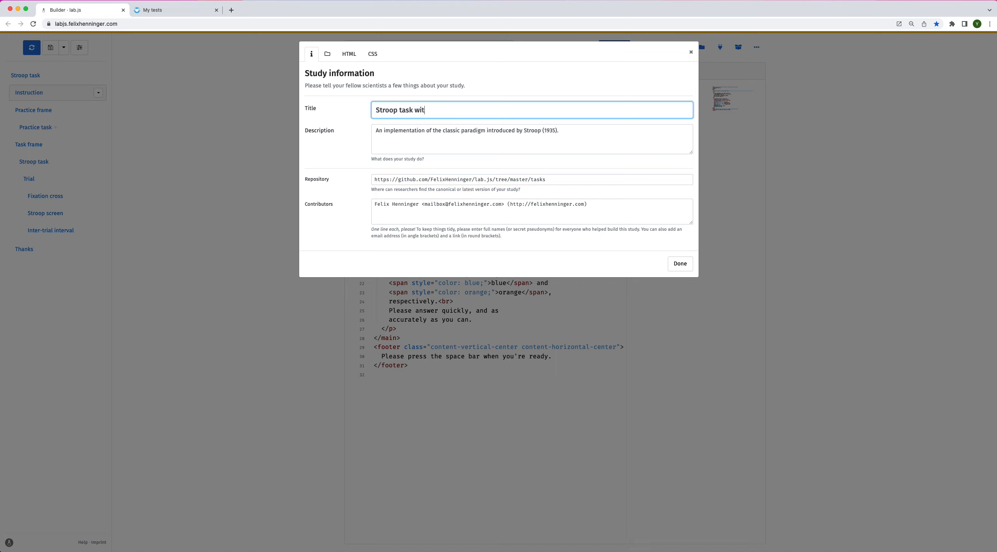
pyautogui.write('h parameters')
pyautogui.click(680, 264)
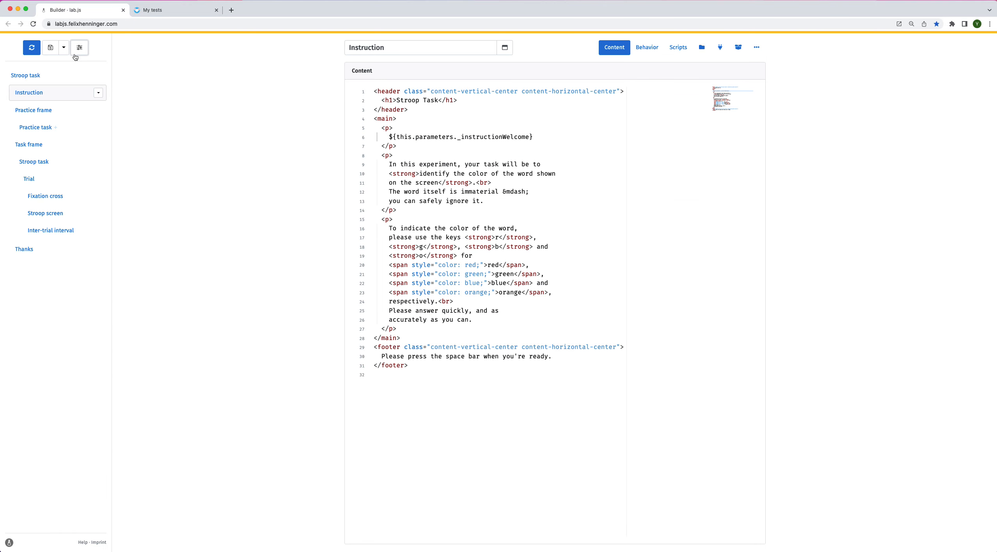
# Download the study as a JSON file and switch to the Open Lab tab
pyautogui.click(50, 47)
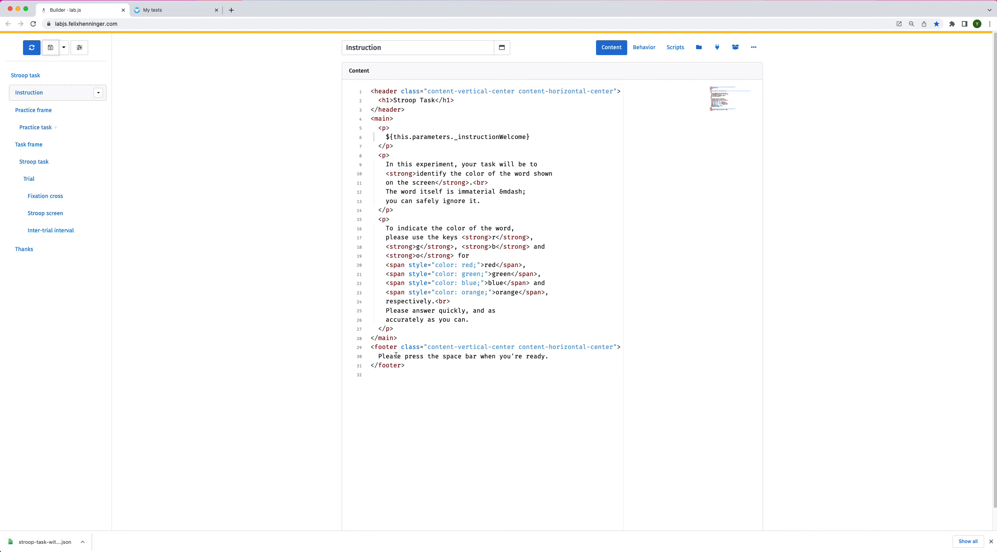
pyautogui.click(171, 9)
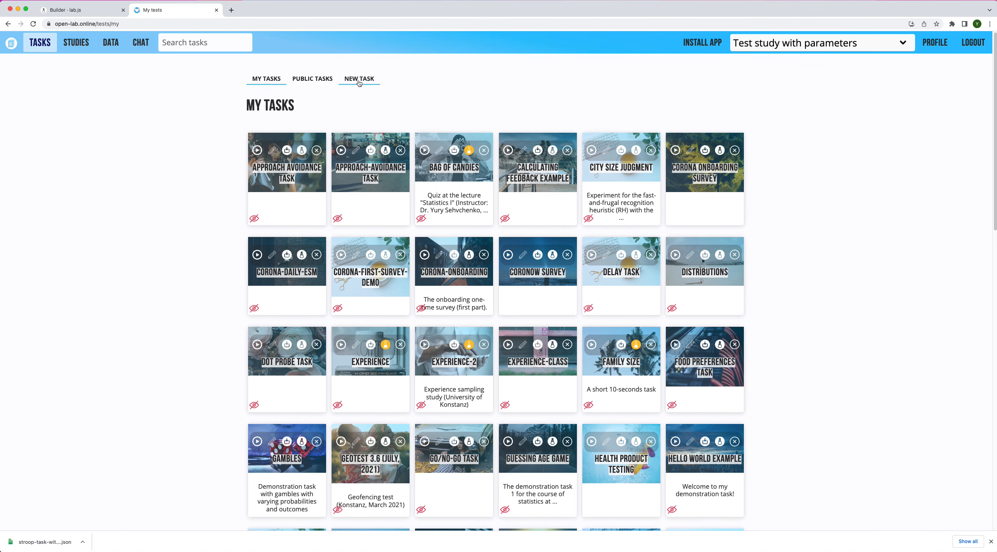
# Start a new task in Open Lab named "Stroop task with parameters"
pyautogui.click(359, 79)
pyautogui.click(335, 182)
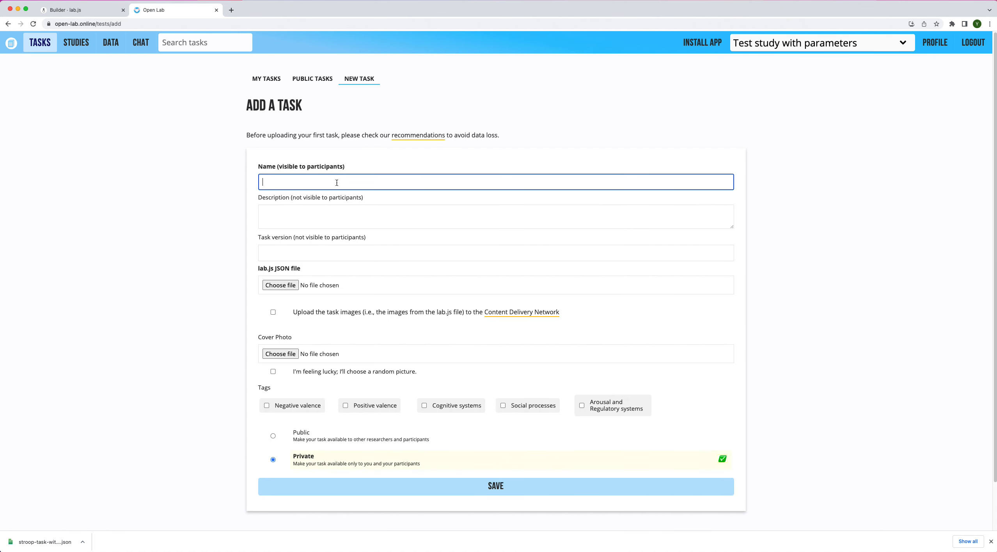
pyautogui.write('Stroop task')
pyautogui.press('BackSpace')
pyautogui.write('k with parameters')
pyautogui.click(292, 286)
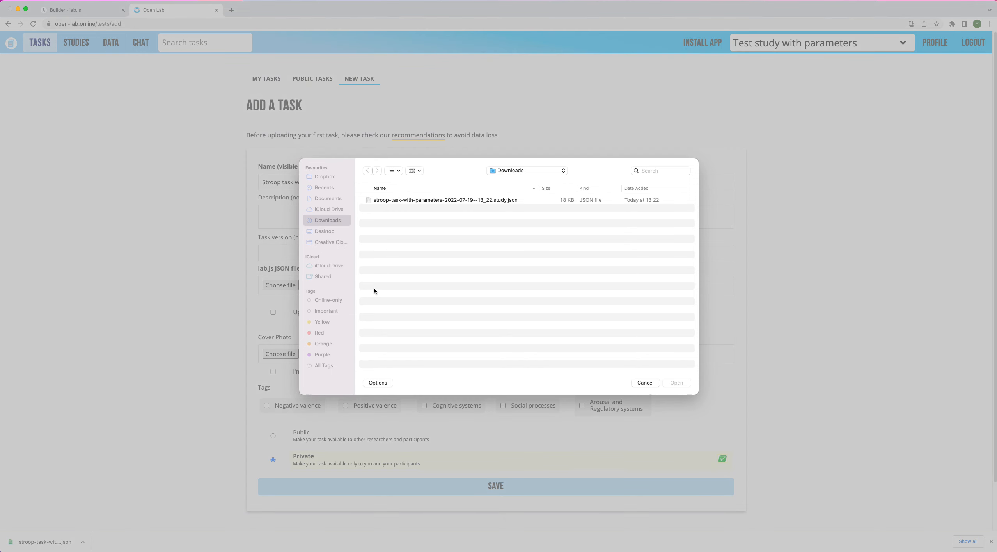
pyautogui.click(444, 199)
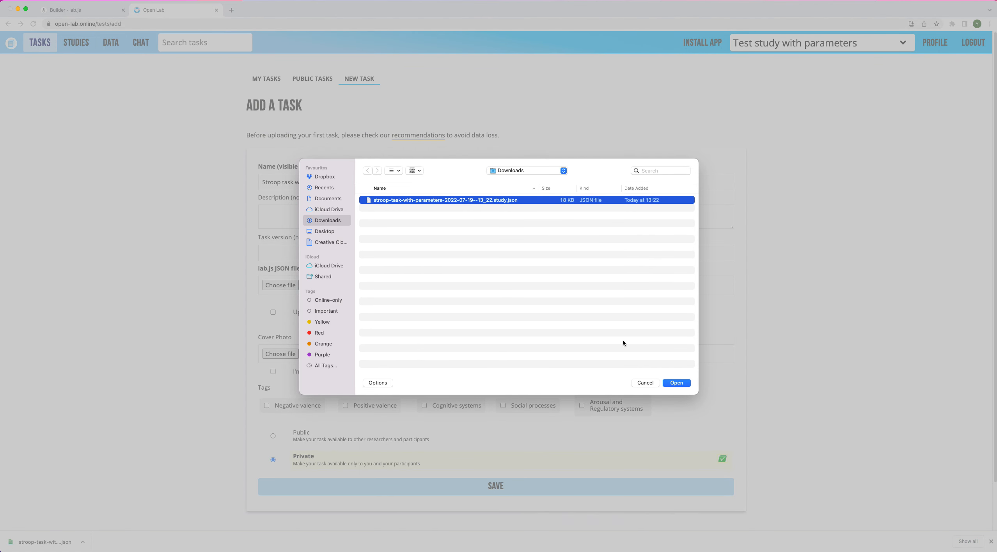
pyautogui.click(681, 382)
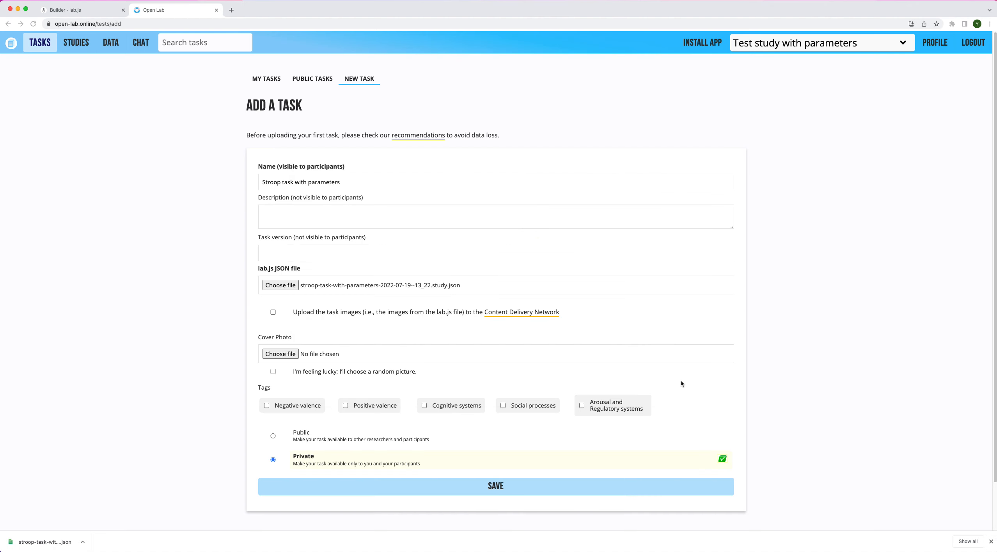
pyautogui.click(540, 488)
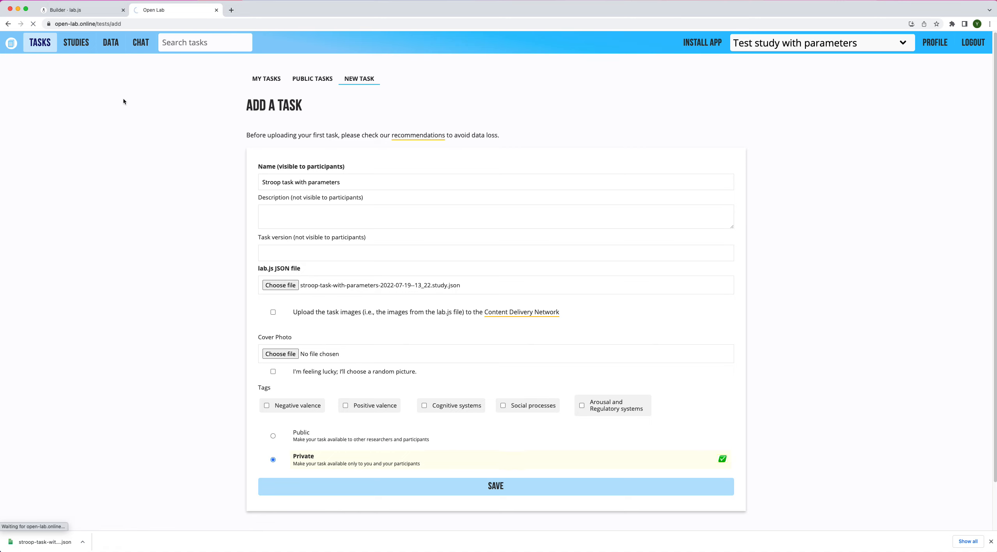
# Open the Open Lab studies page in a new tab and switch to it
pyautogui.rightClick(85, 46)
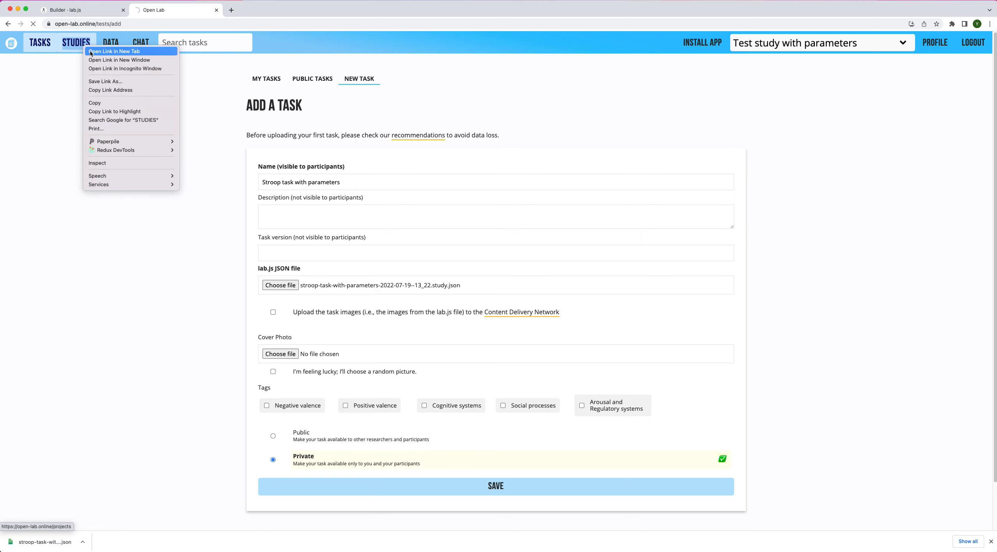
pyautogui.click(253, 37)
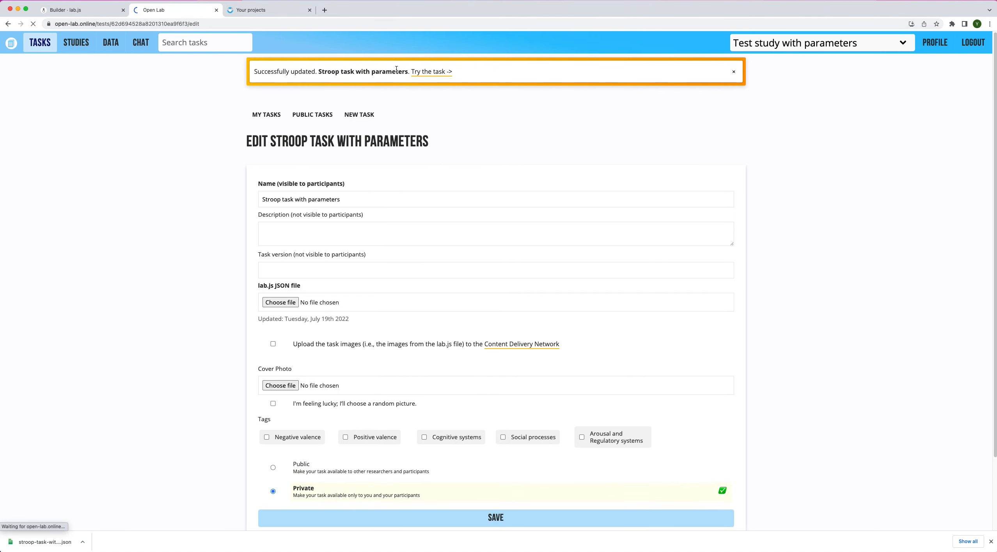
pyautogui.click(293, 14)
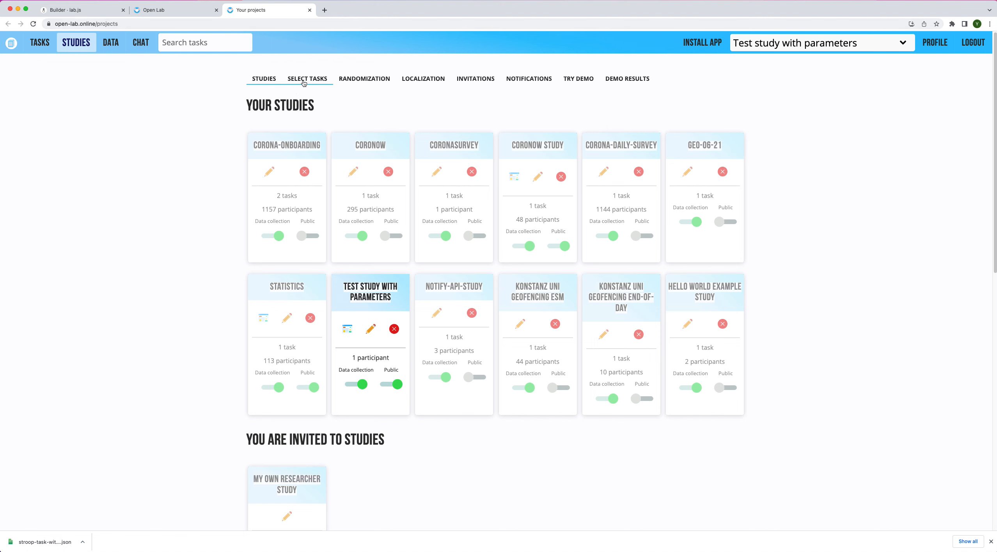
# Add the Stroop task with parameters to the Test study with parameters in the task selection
pyautogui.click(303, 81)
pyautogui.click(322, 81)
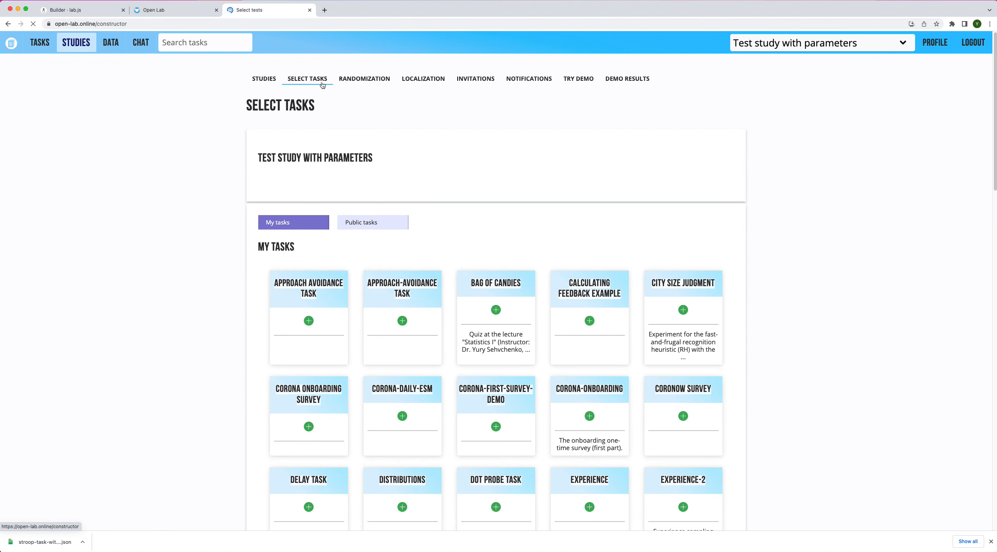
pyautogui.click(763, 48)
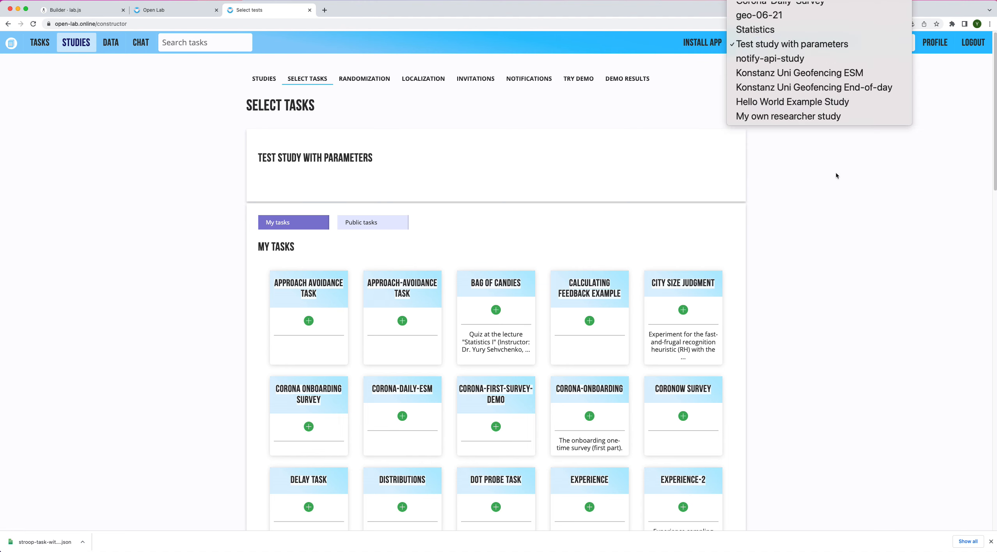
pyautogui.click(812, 125)
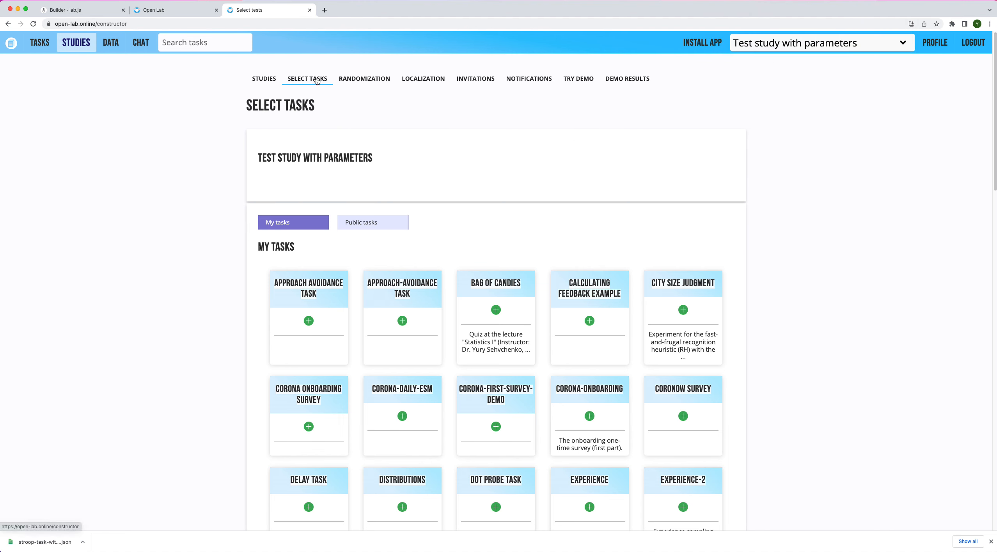
pyautogui.scroll(-15, 608, 270)
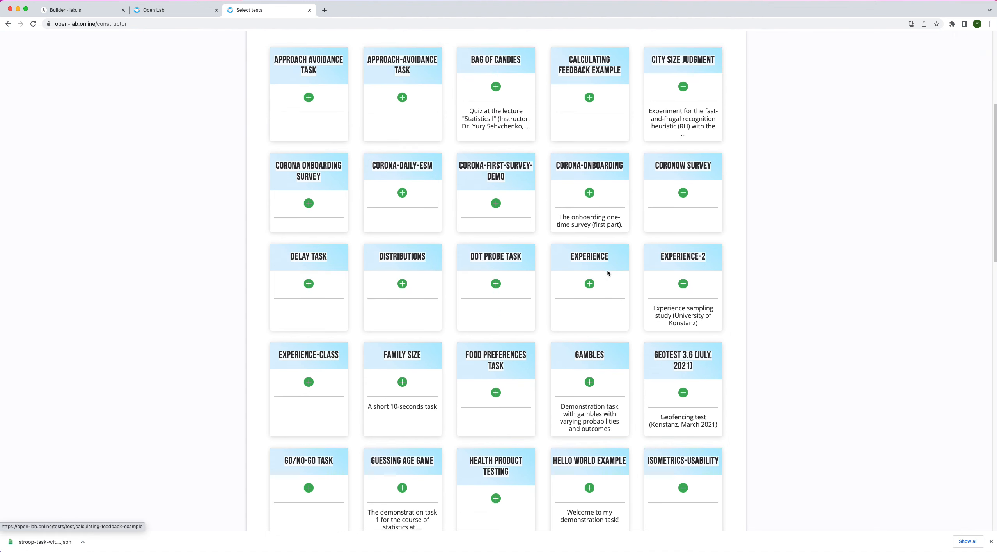
pyautogui.scroll(-13, 611, 271)
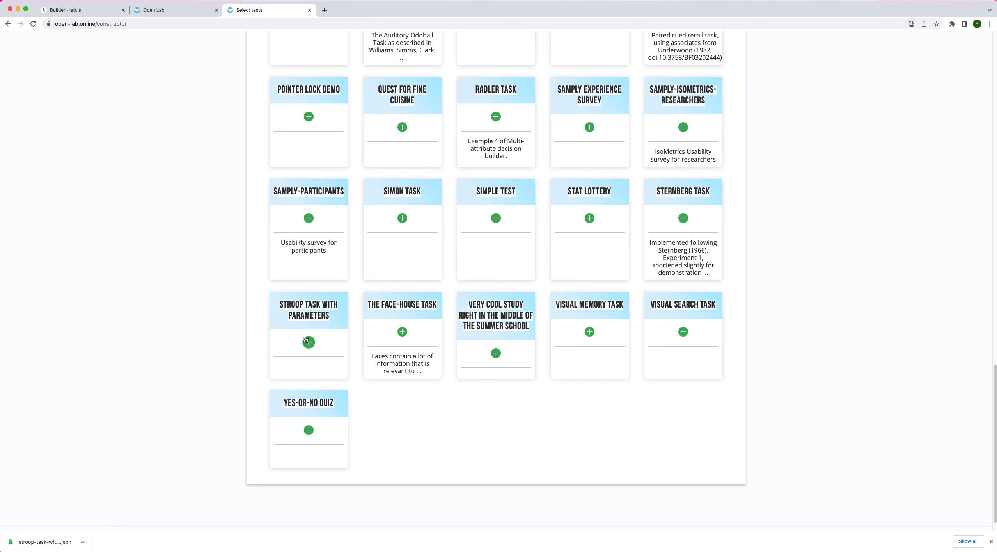
pyautogui.click(655, 373)
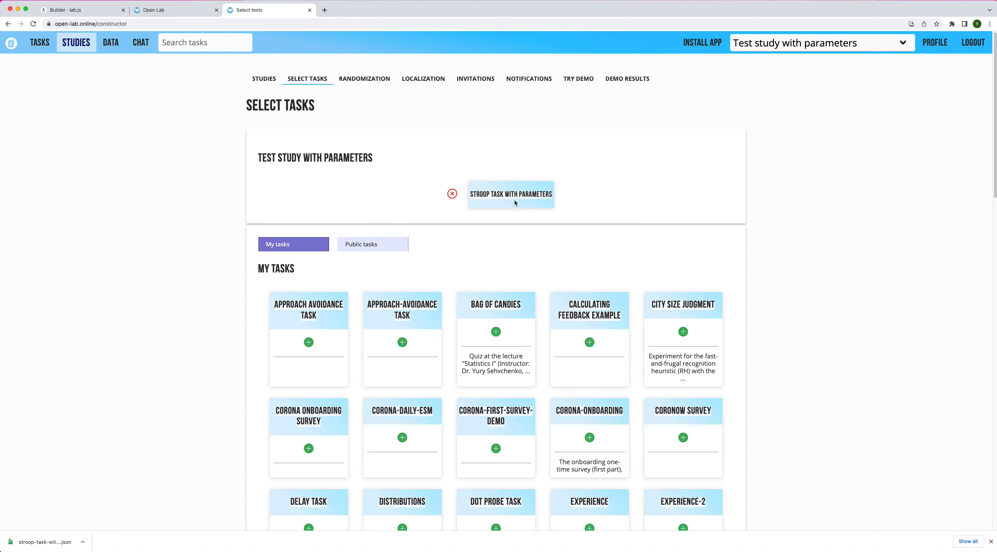
# Open the task localization for the Stroop task with parameters
pyautogui.click(429, 80)
pyautogui.click(295, 137)
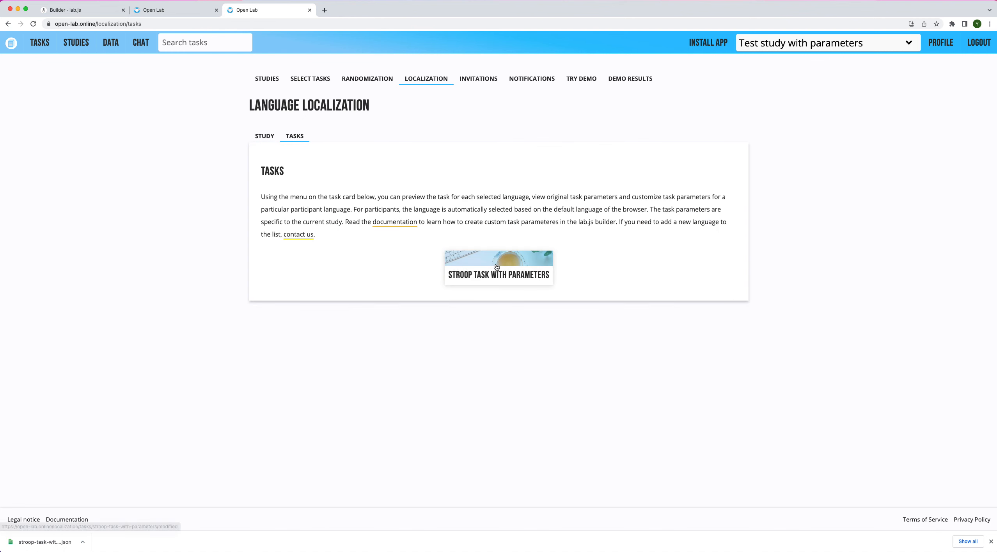
pyautogui.click(498, 267)
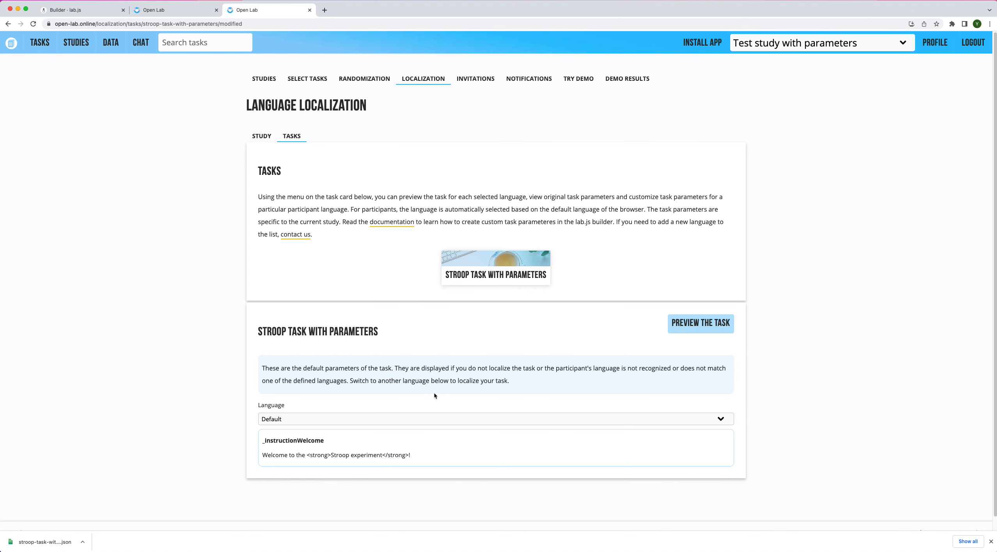
# Switch the language to Deutsch and enter "Willkommen!" for the _instructionWelcome parameter
pyautogui.scroll(-1, 436, 332)
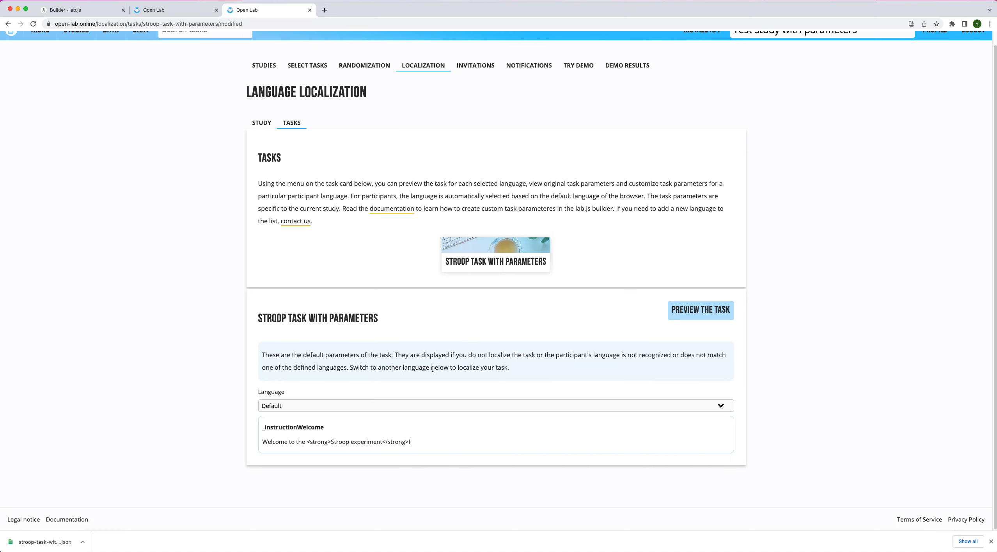
pyautogui.click(339, 406)
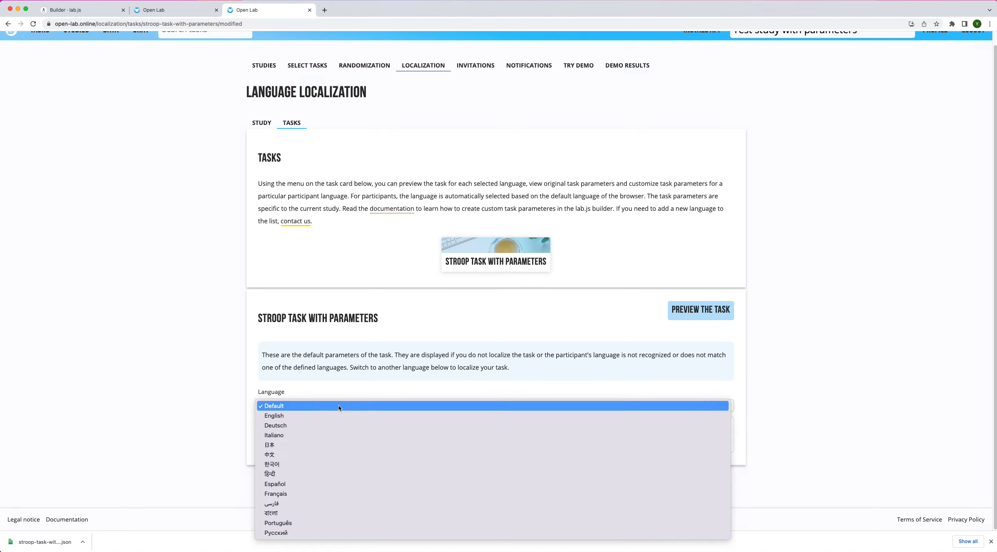
pyautogui.click(308, 425)
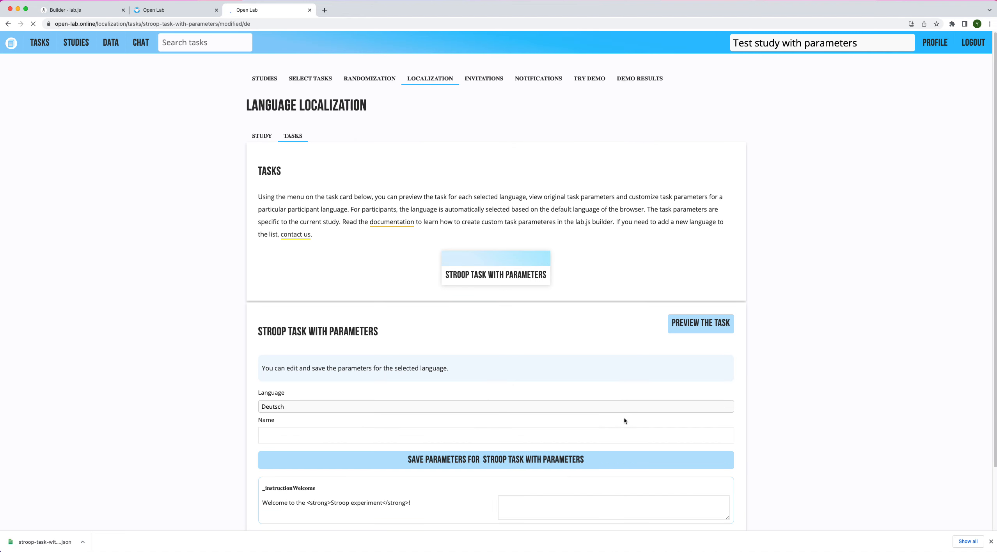
pyautogui.scroll(-2, 622, 468)
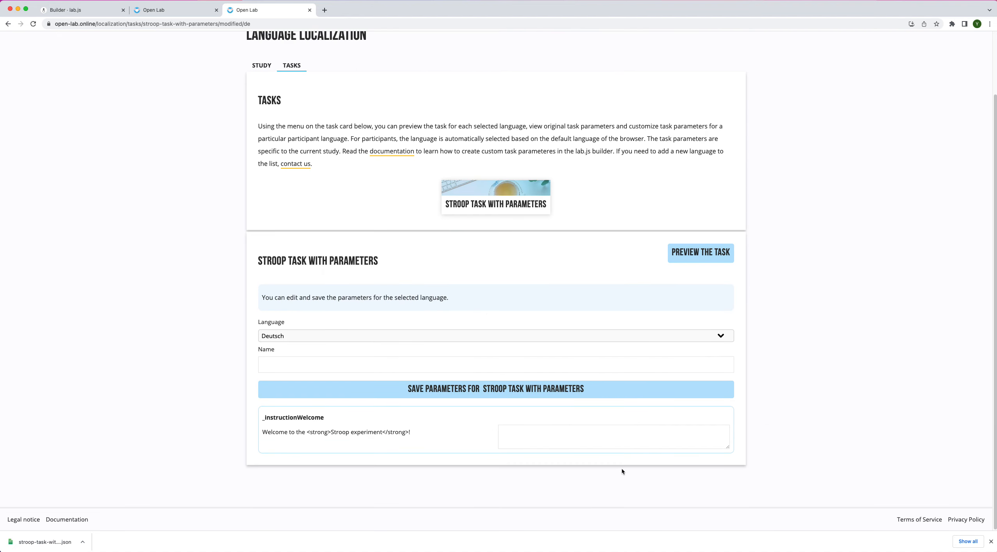
pyautogui.click(579, 439)
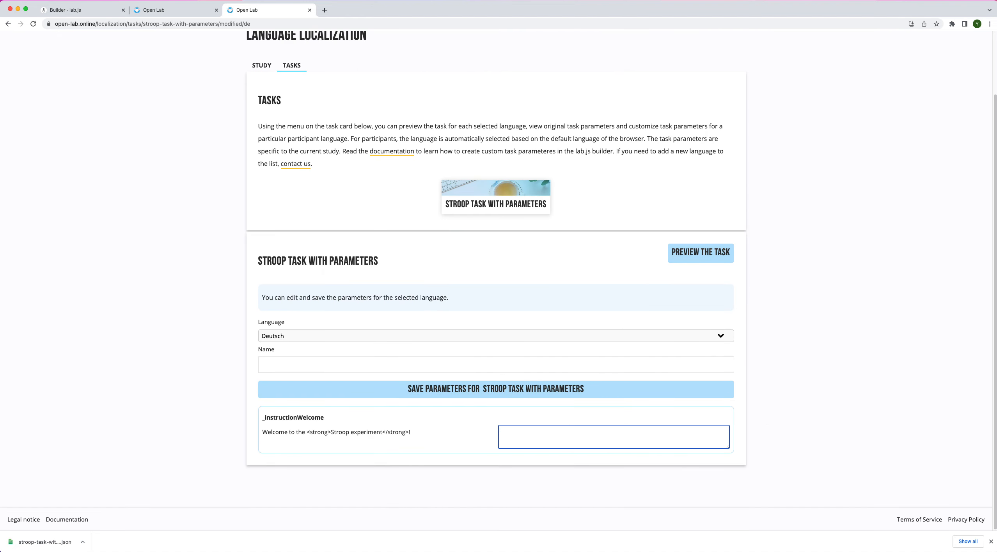
pyautogui.write('Willkommen!')
# Name the localization "German version" and save the parameters for the Stroop task
pyautogui.click(598, 366)
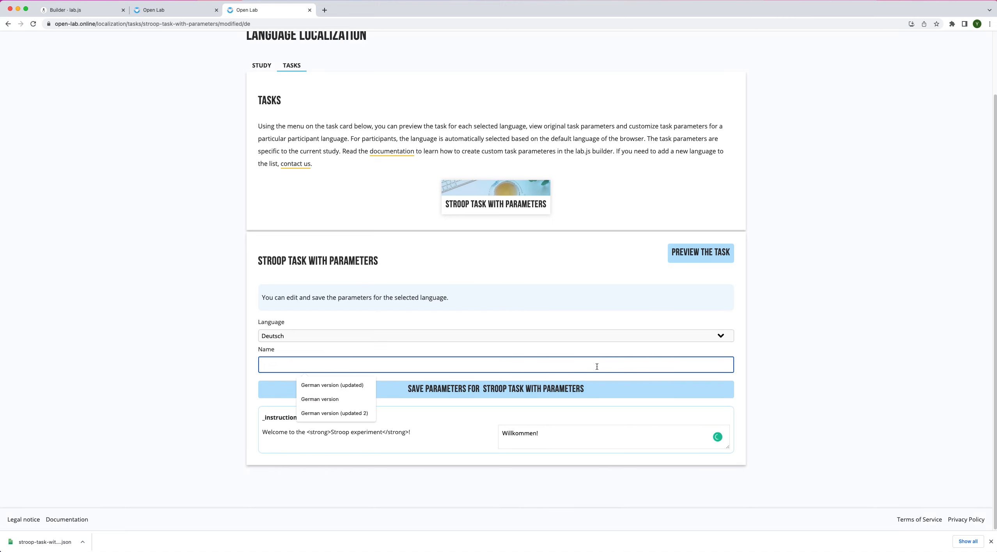
pyautogui.write('German version')
pyautogui.click(585, 389)
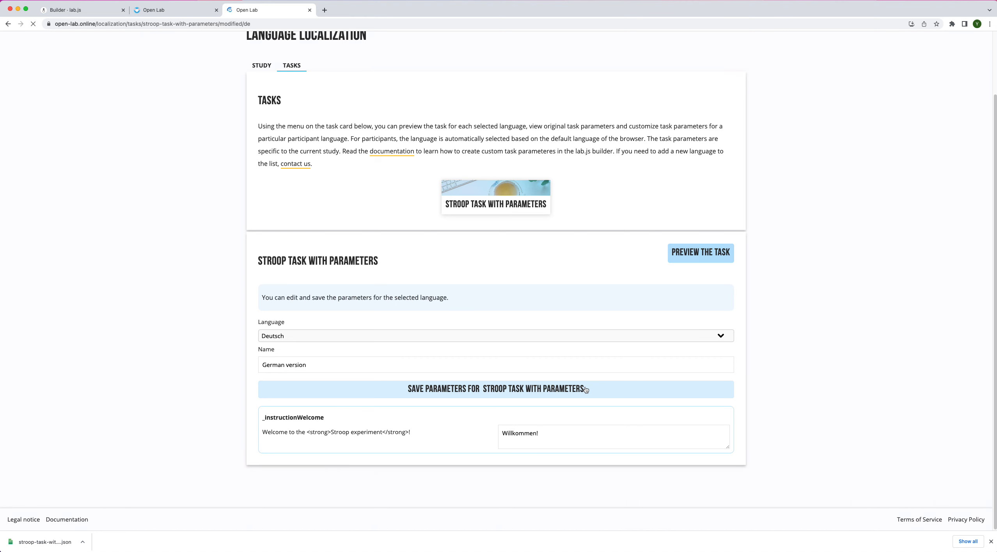
# Preview the task in German and check the welcome text, then return to the localization tab
pyautogui.scroll(-1, 641, 371)
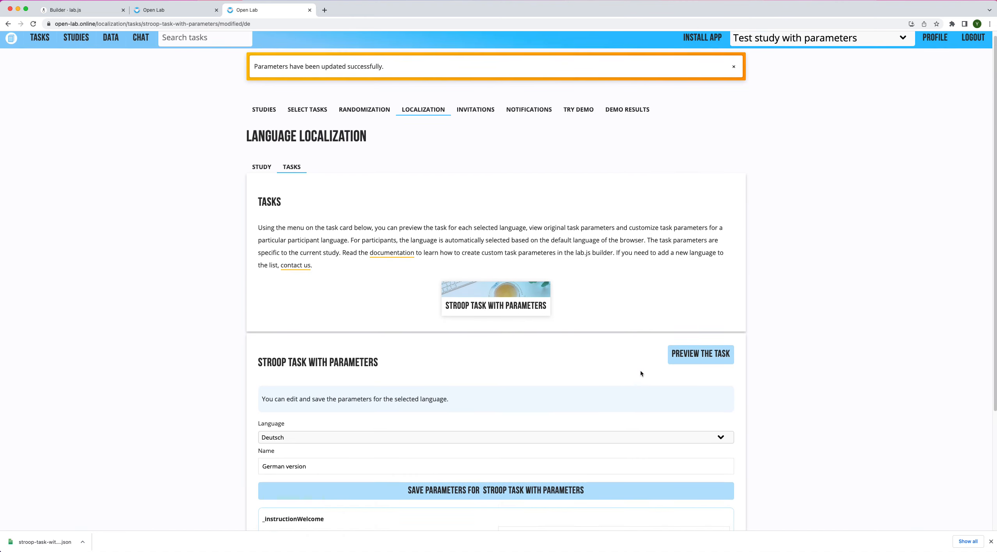
pyautogui.click(693, 350)
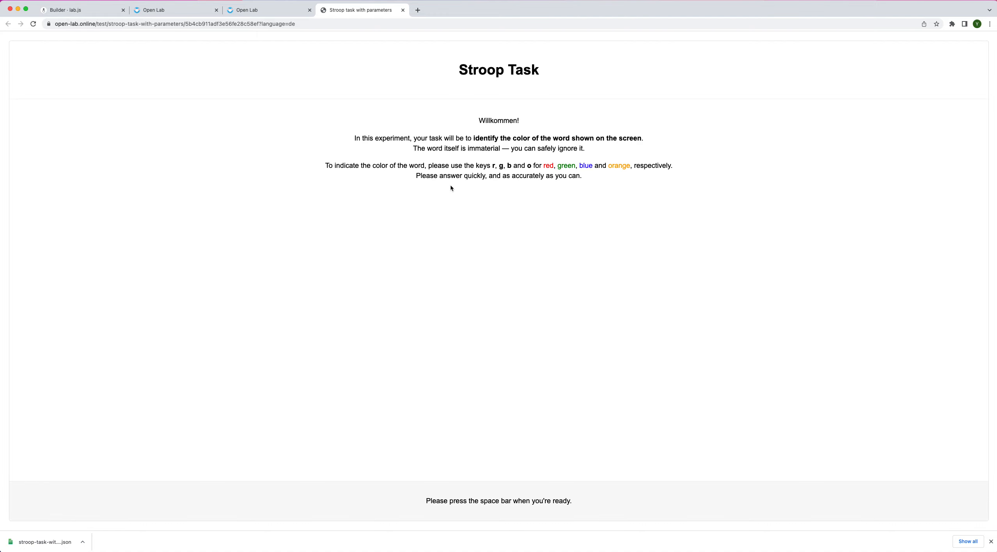
pyautogui.moveTo(477, 121); pyautogui.dragTo(524, 122)
pyautogui.click(281, 14)
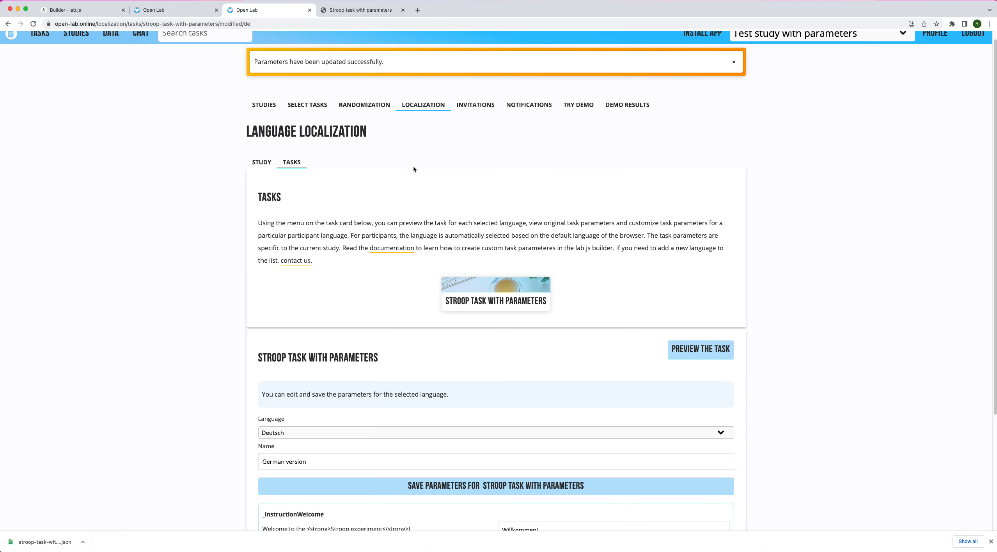
pyautogui.click(323, 433)
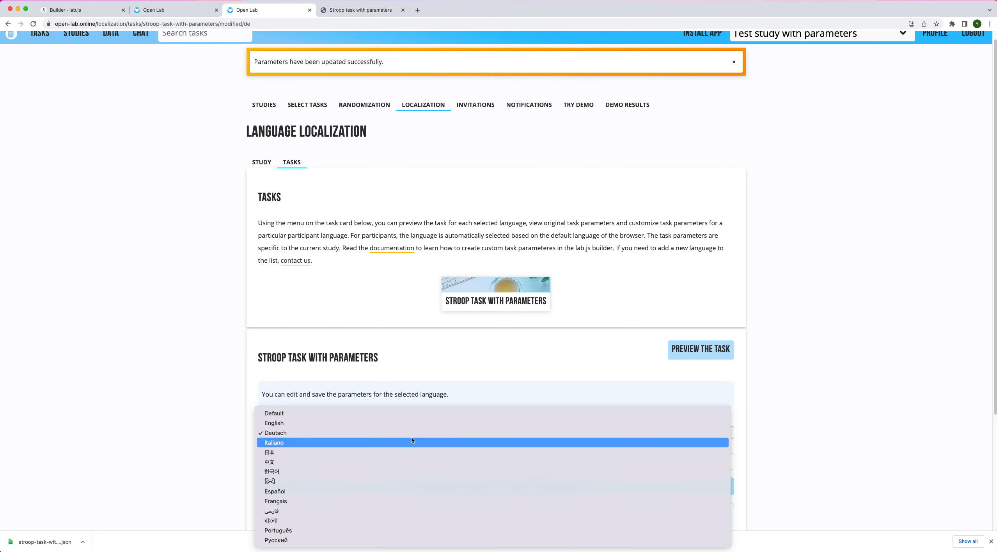
pyautogui.click(220, 375)
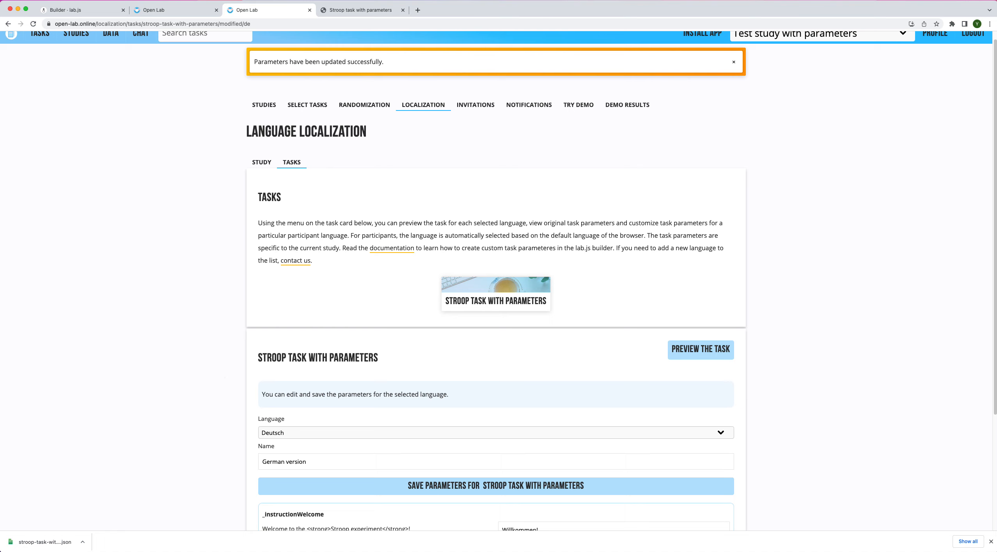
pyautogui.click(427, 433)
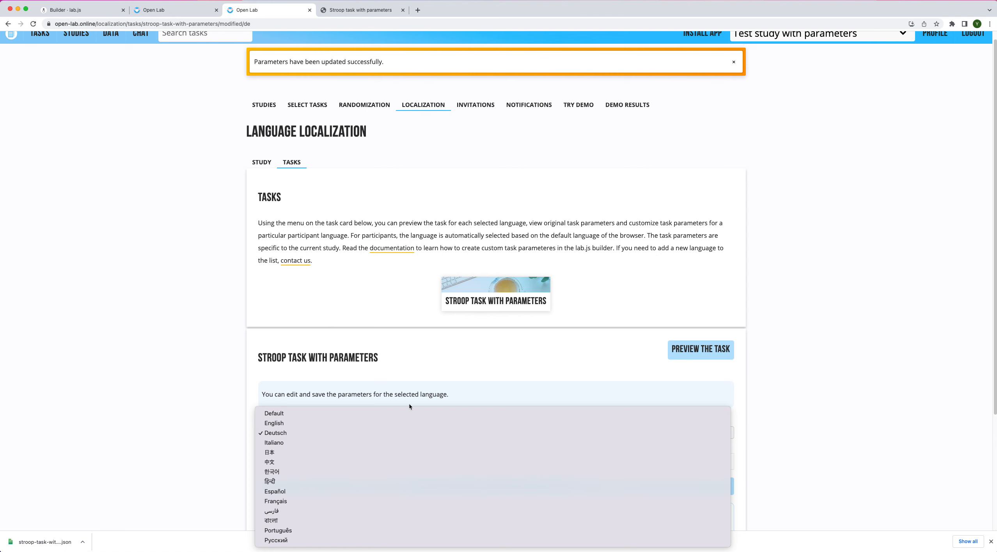
pyautogui.click(197, 299)
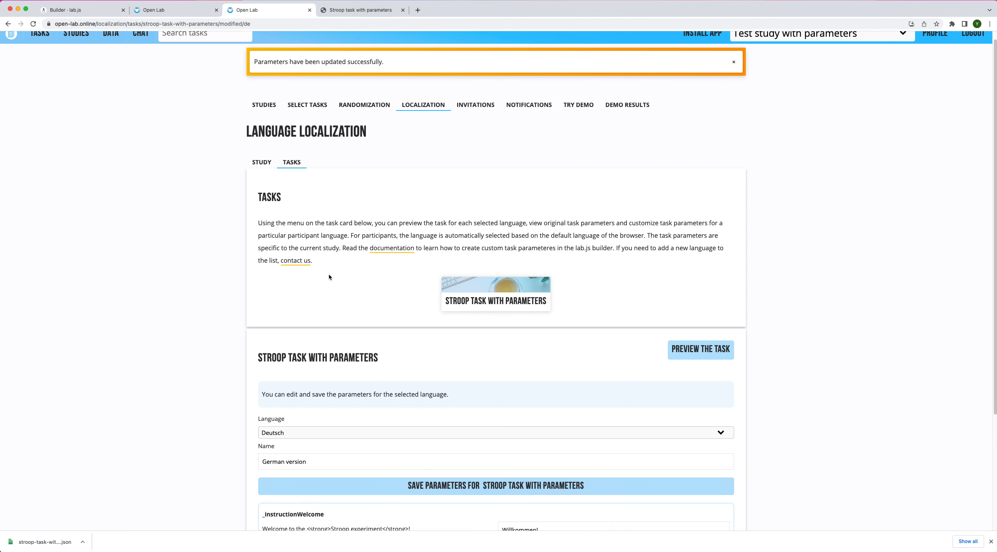
pyautogui.click(306, 265)
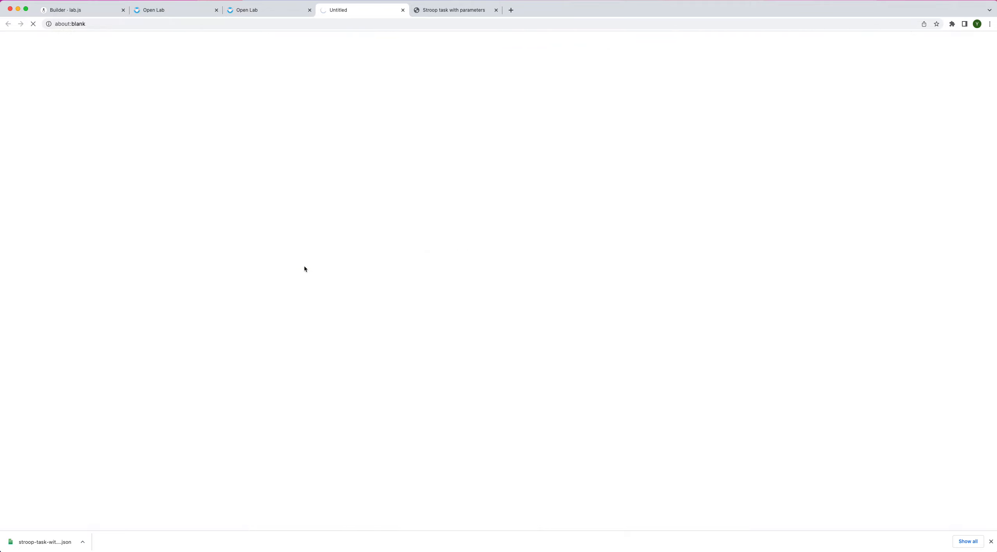